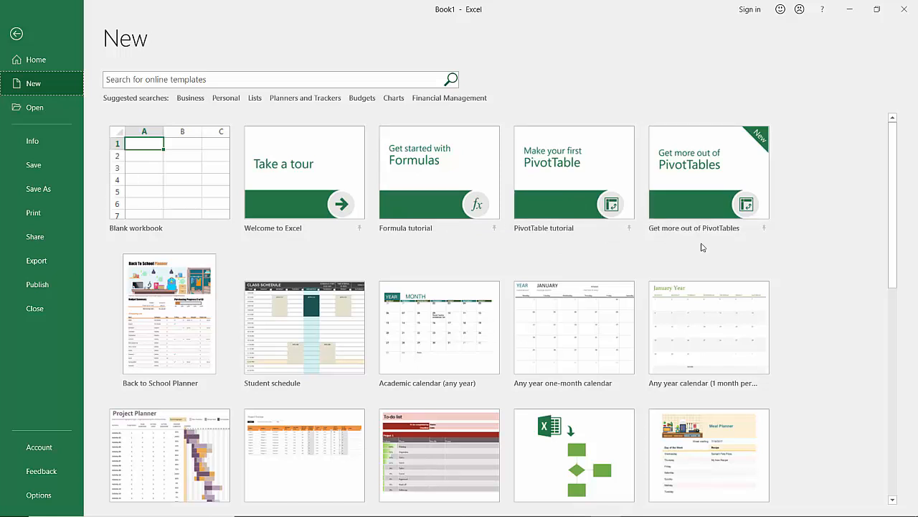
Browse the gallery of new workbook templates down to the monthly company budget.
scroll(280, 335, down, 2)
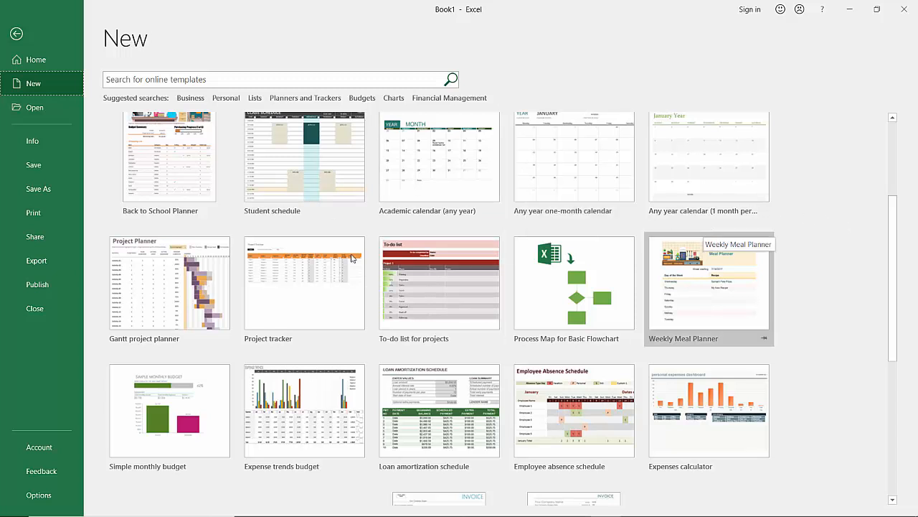
scroll(190, 345, down, 1)
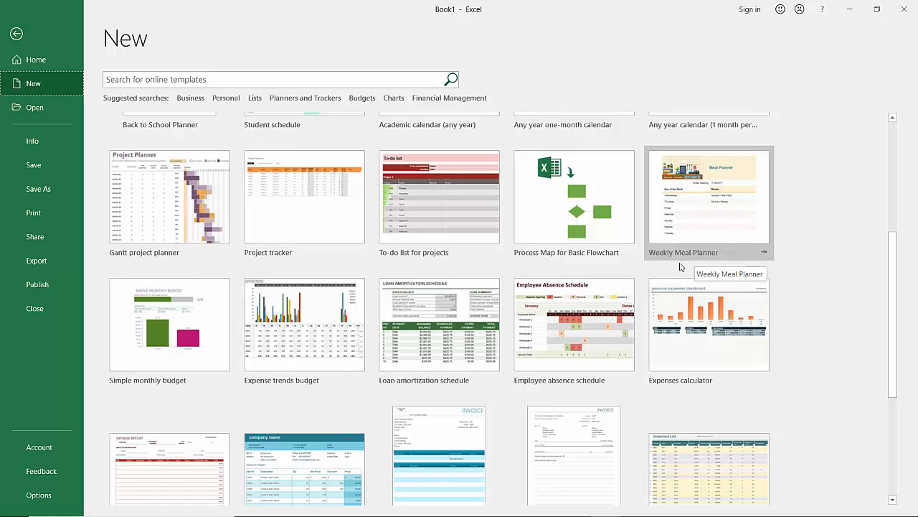
scroll(287, 301, down, 2)
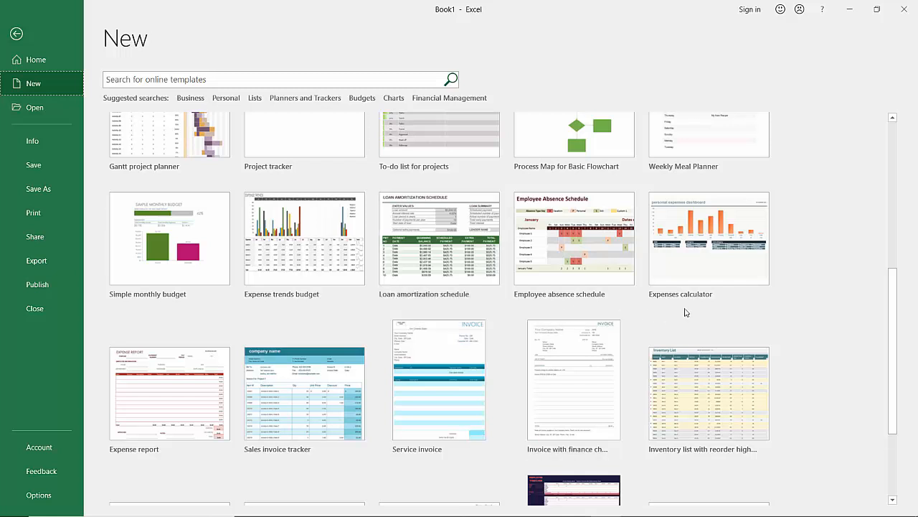
scroll(693, 309, down, 2)
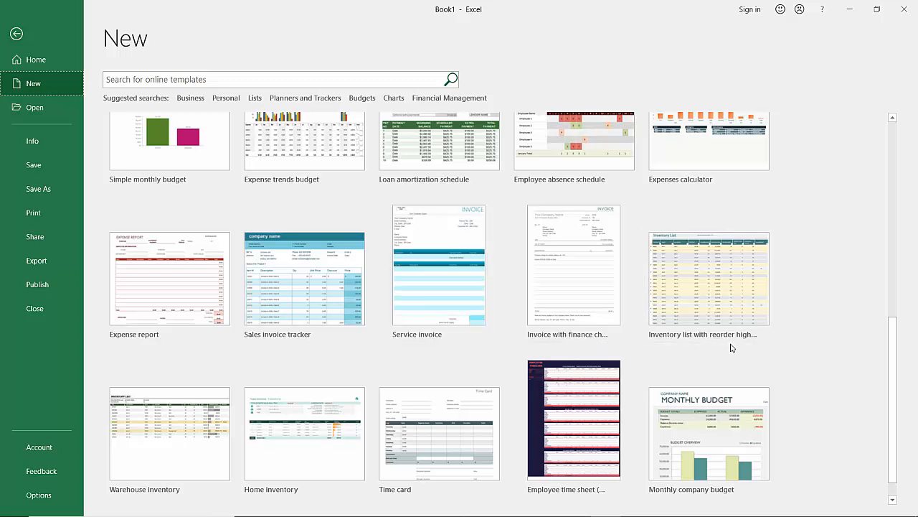
scroll(215, 388, down, 1)
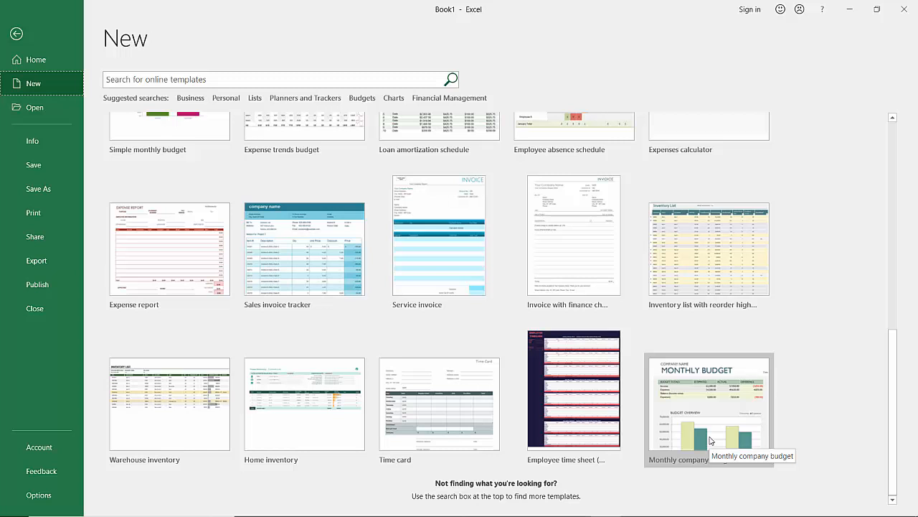
scroll(785, 117, up, 2)
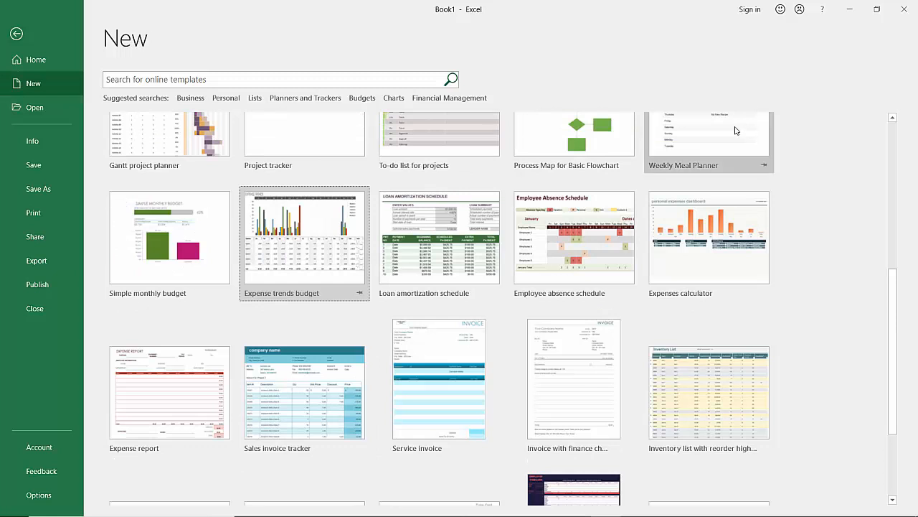
Search the online templates for "budget" and look through the results.
click(251, 78)
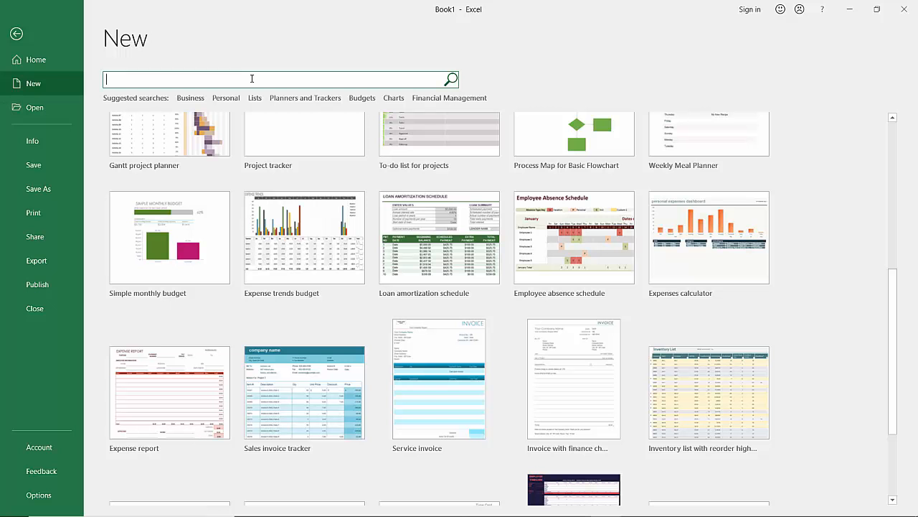
text(budget)
key(Return)
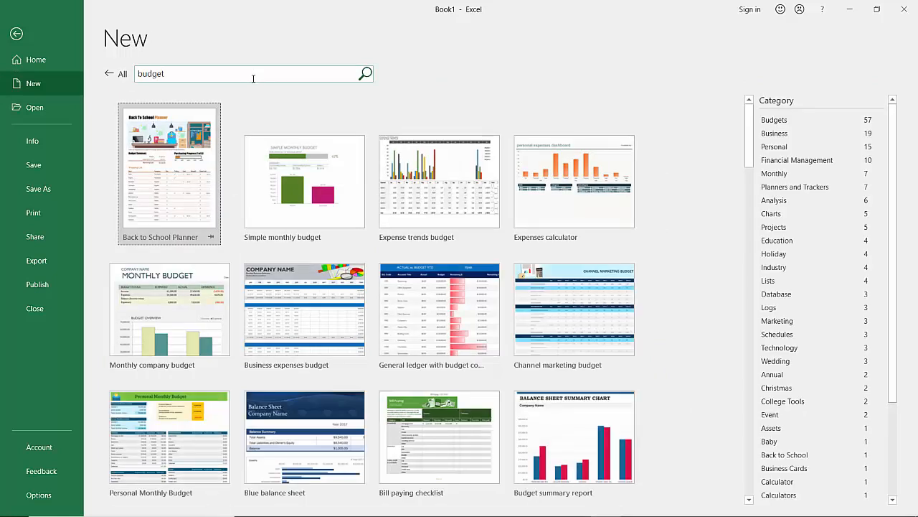
scroll(269, 197, down, 3)
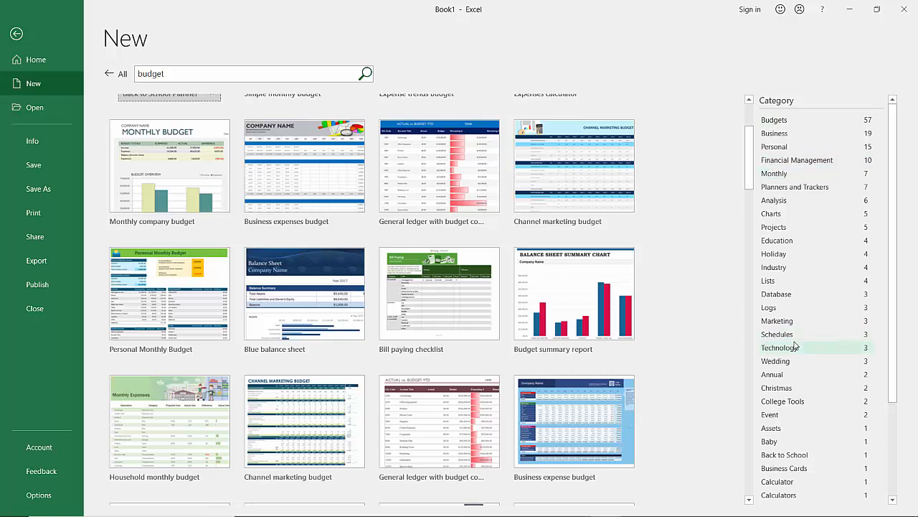
Filter the budget templates by the Budgets and Business categories, reduce the filter to Budgets only, and browse the matching templates.
click(769, 124)
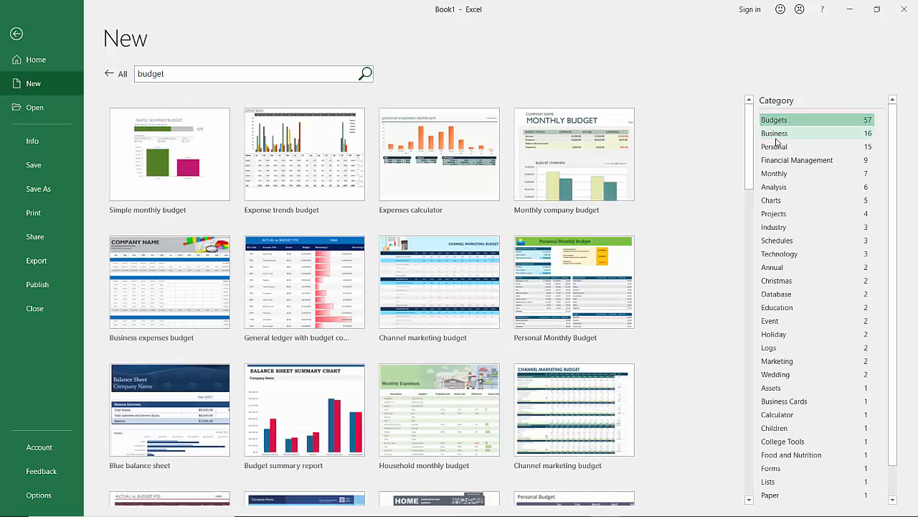
click(776, 140)
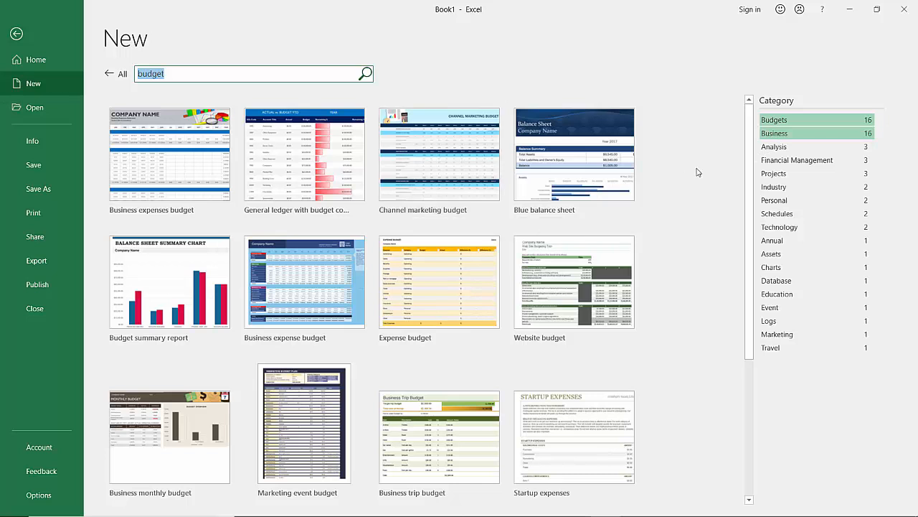
click(784, 119)
click(866, 134)
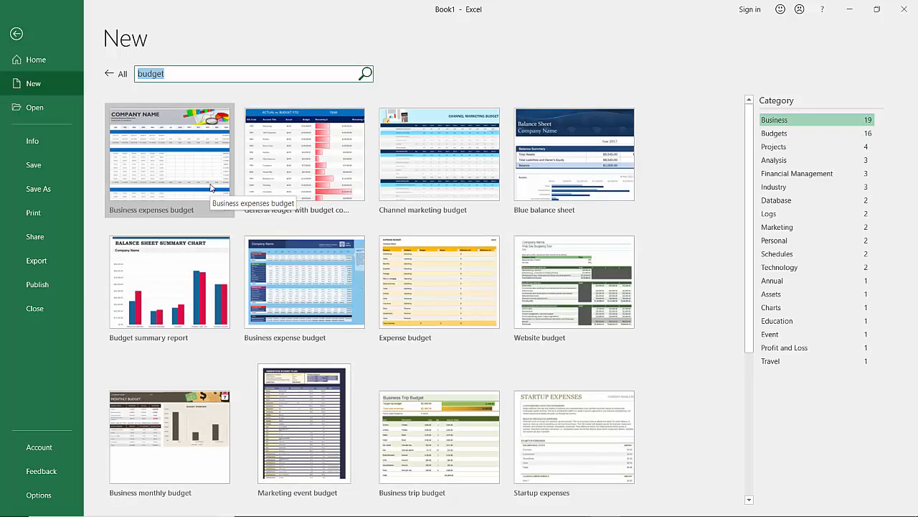
click(770, 133)
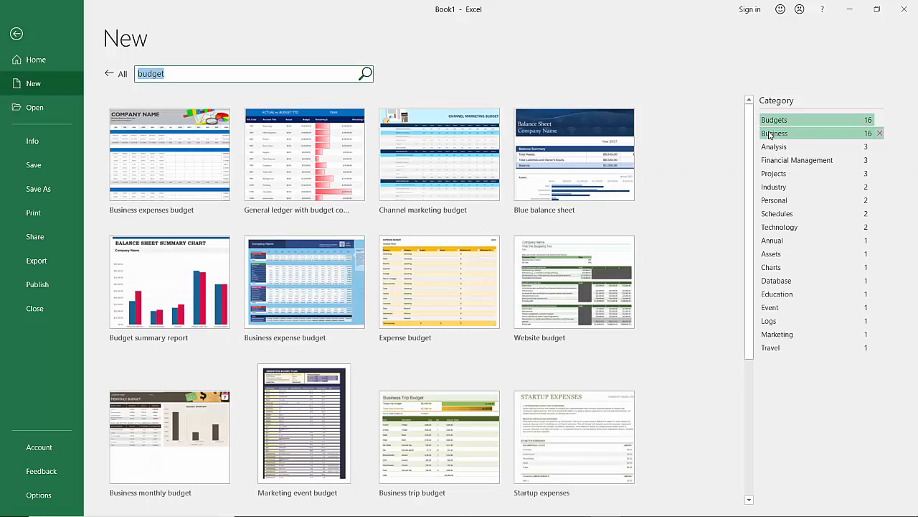
click(770, 133)
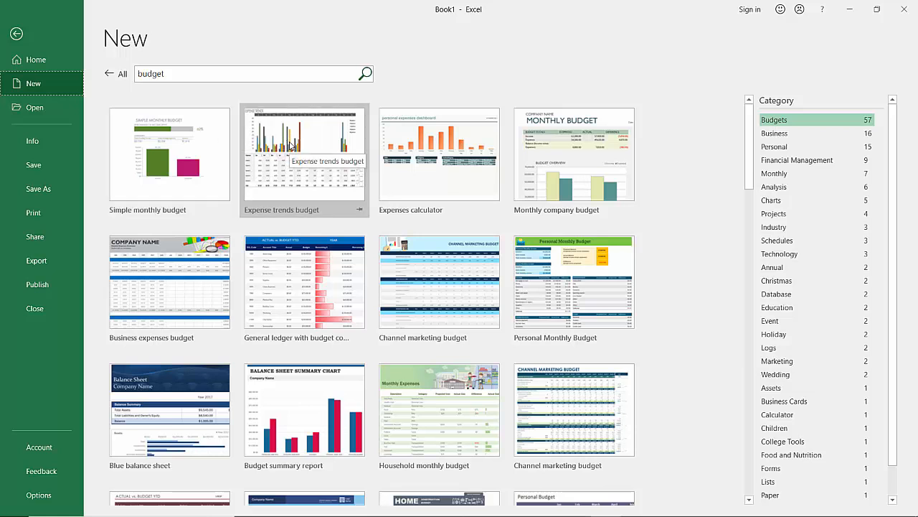
scroll(294, 255, down, 3)
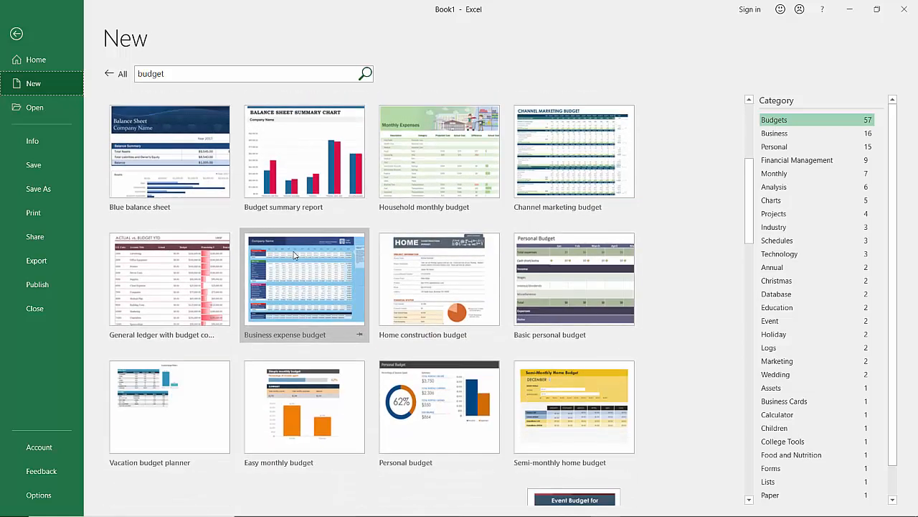
Create a new blank workbook instead of using a template.
click(590, 275)
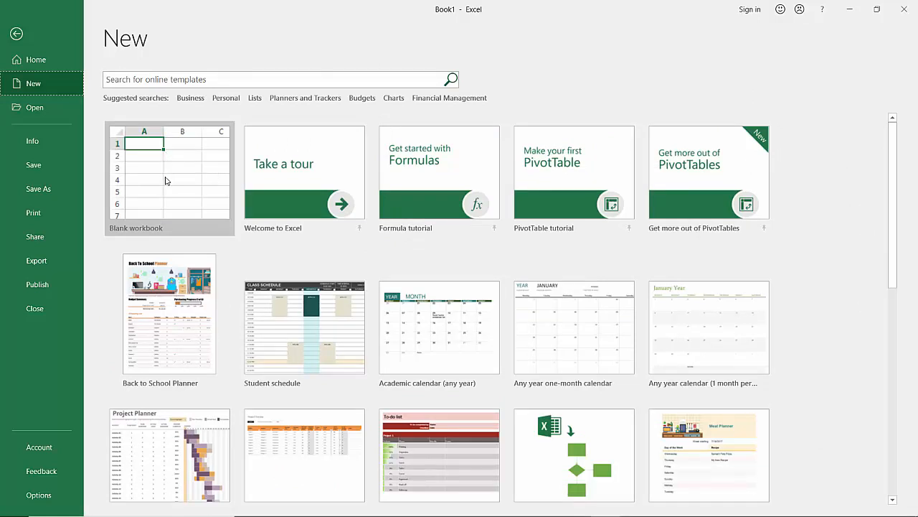
click(197, 162)
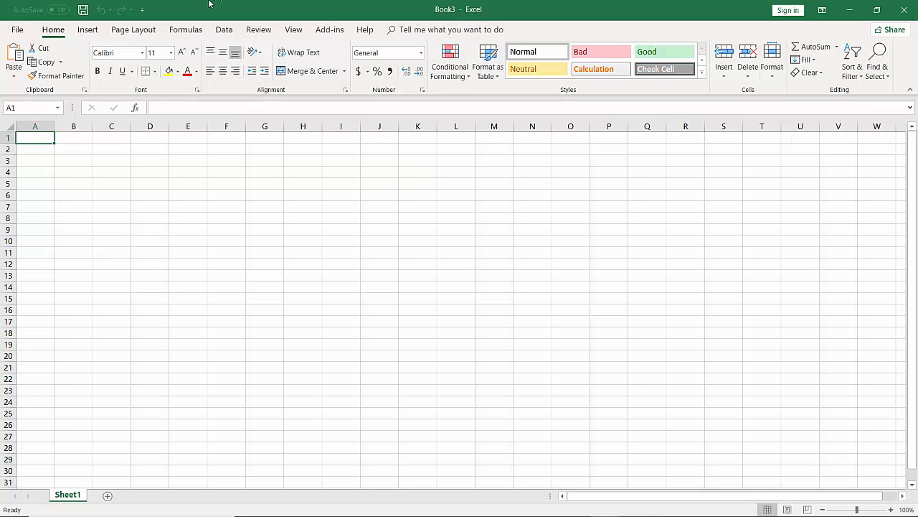
Examine the Insert, Page Layout, Formulas, Data, Review and View commands one group after another.
click(90, 32)
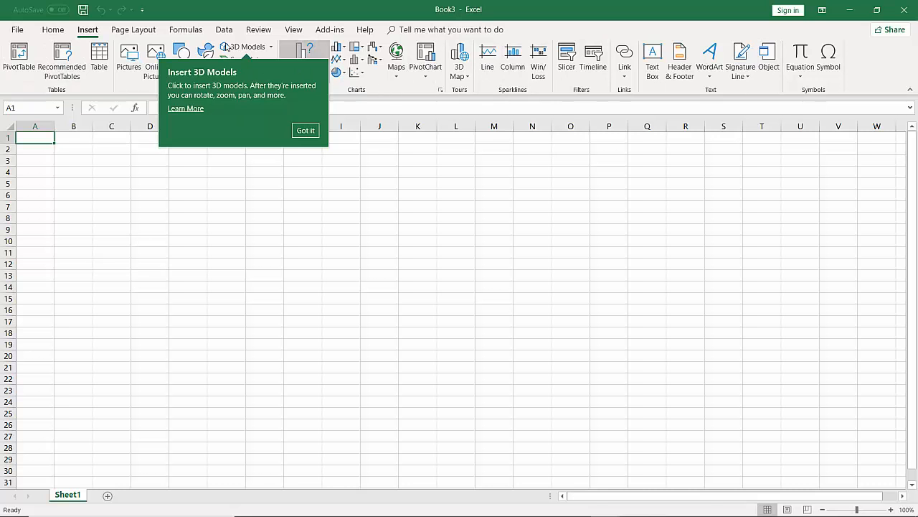
click(132, 29)
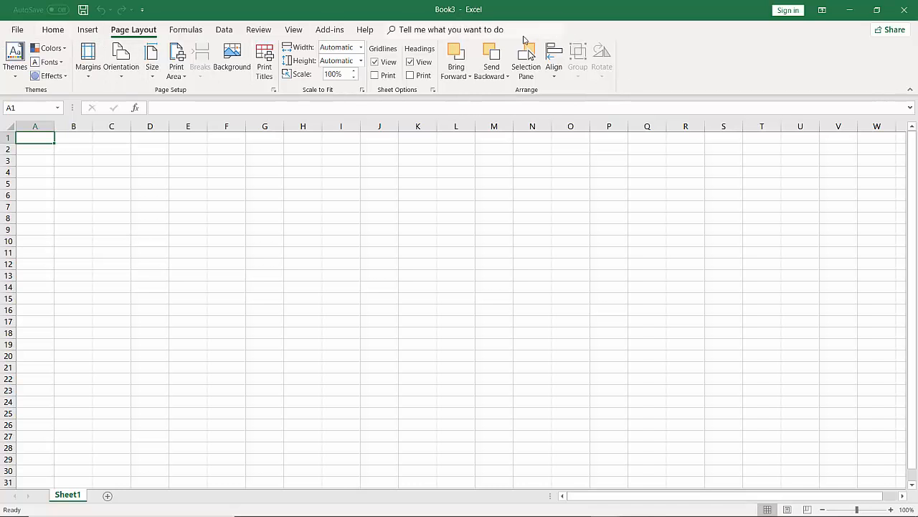
click(178, 32)
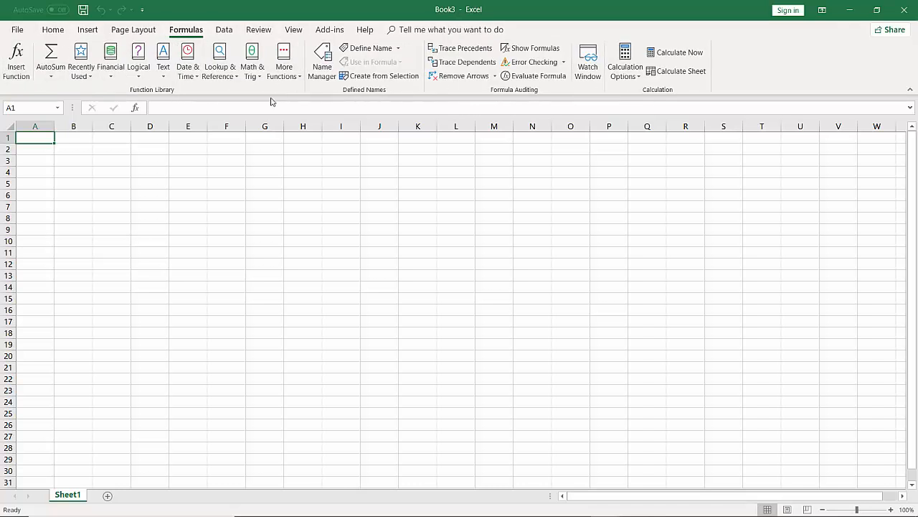
click(222, 31)
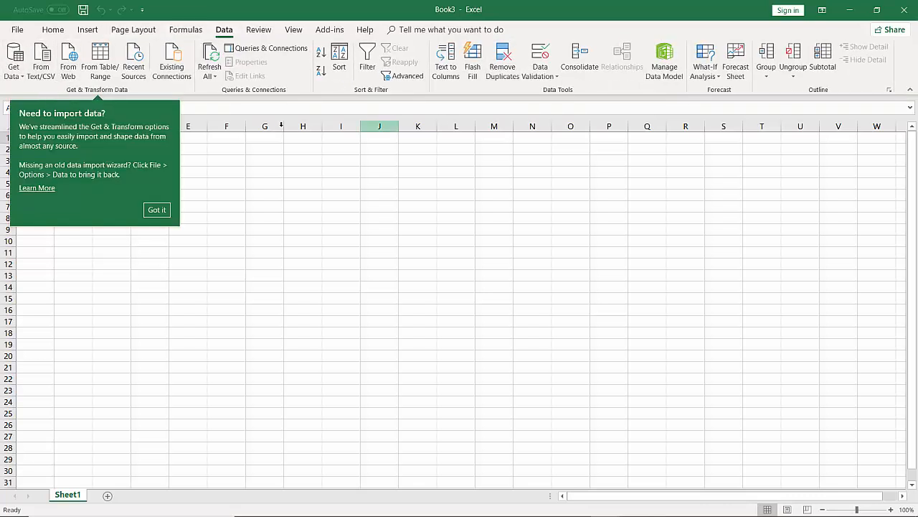
click(258, 30)
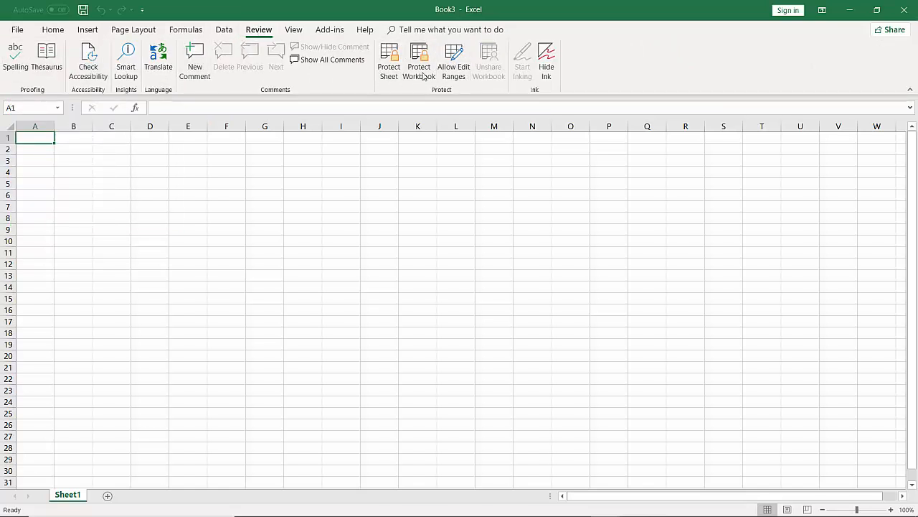
click(294, 29)
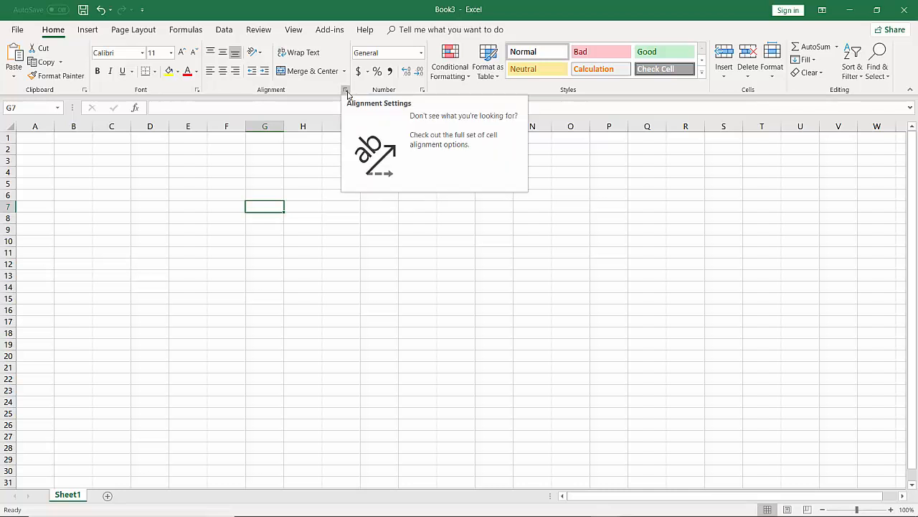
View the full set of cell alignment options for cell G7 and close them without changes.
click(346, 92)
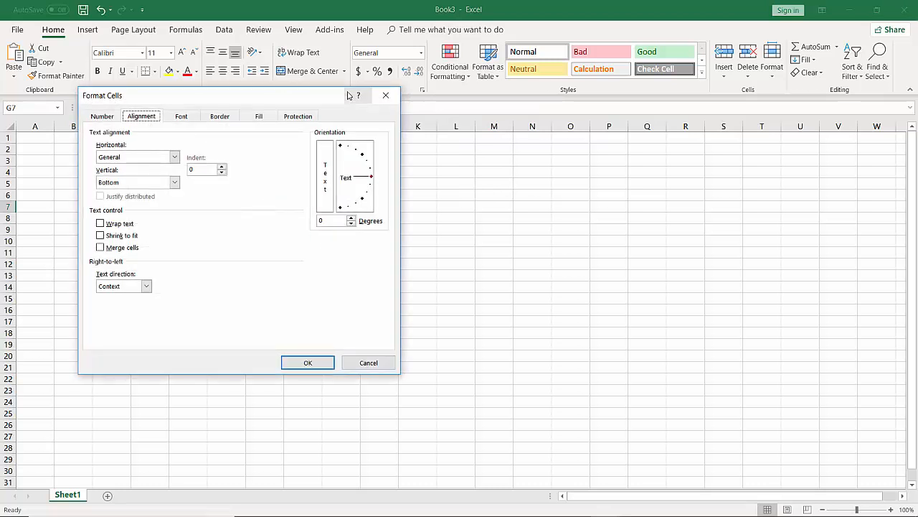
click(385, 95)
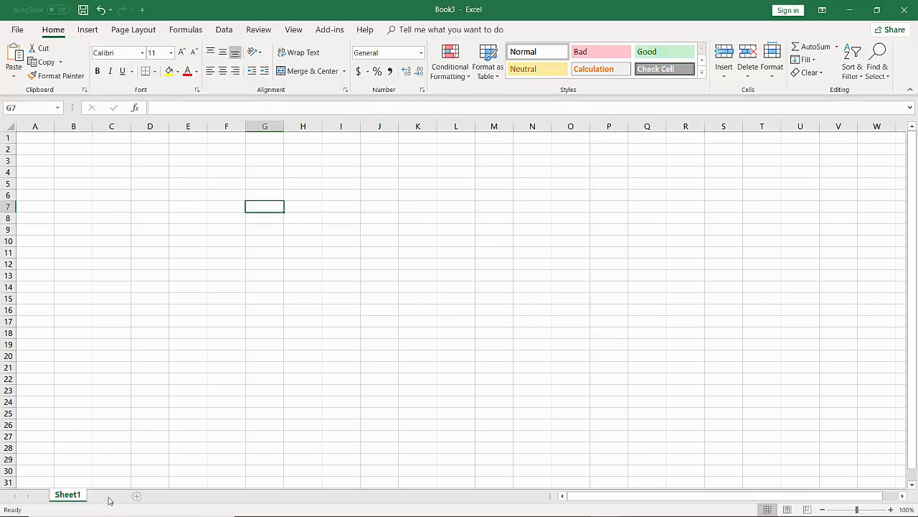
Add two new worksheets, Sheet2 and Sheet3, to the workbook.
click(108, 497)
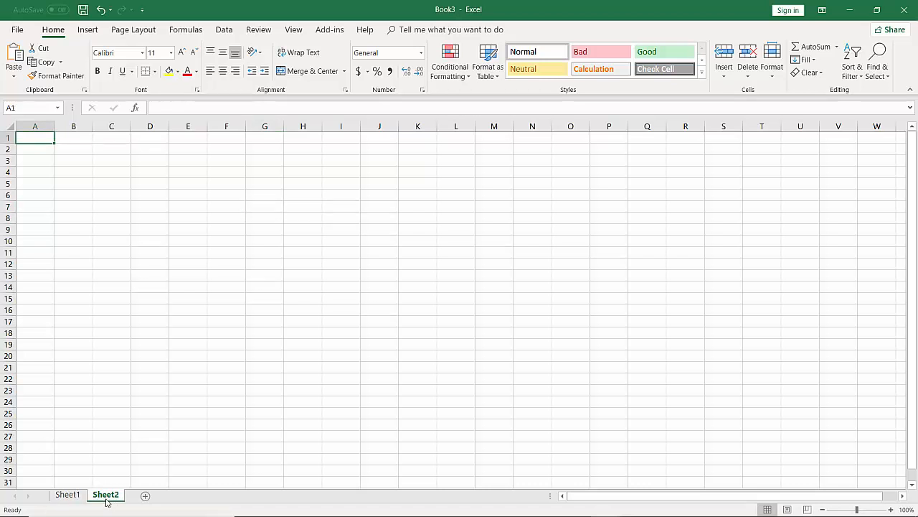
click(145, 496)
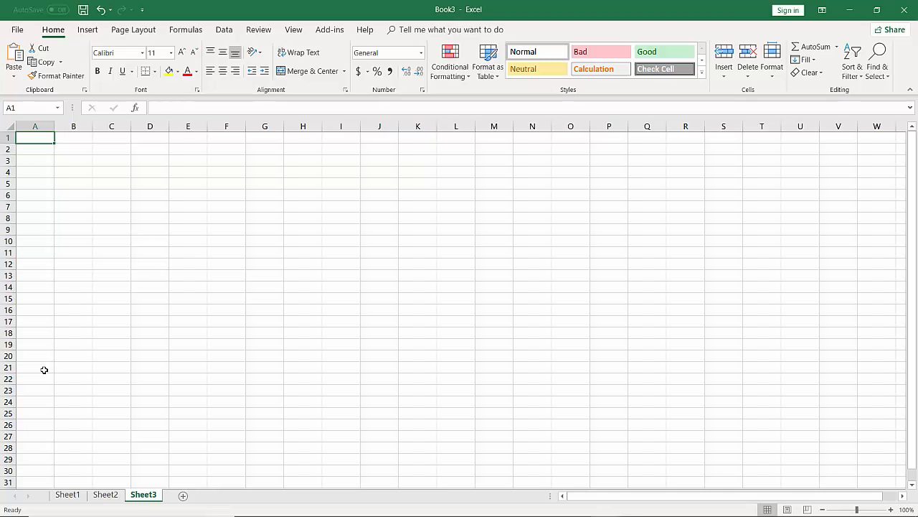
Select cell B5 on Sheet3, and highlight the entire columns A through F one at a time.
click(74, 183)
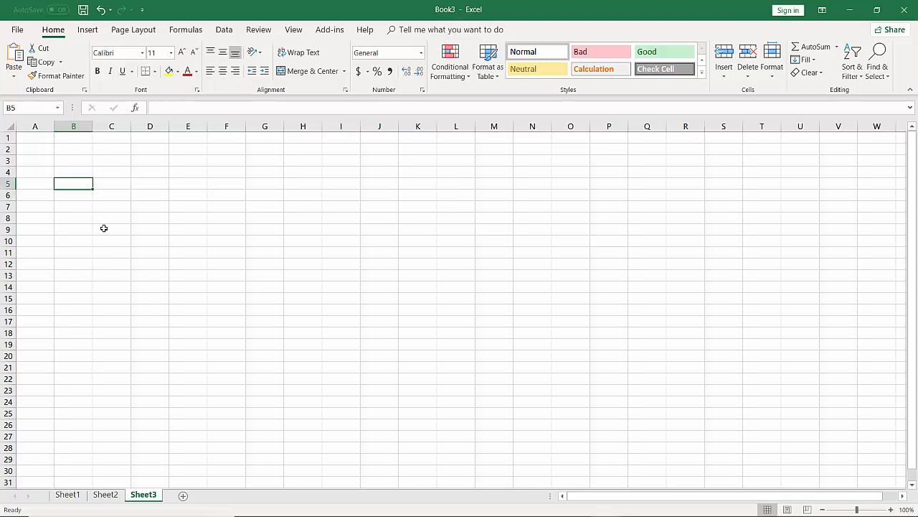
click(31, 123)
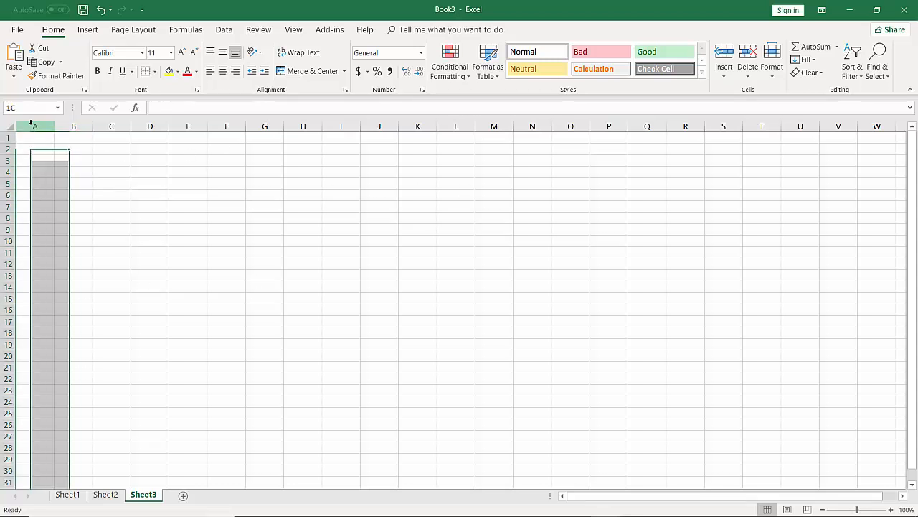
click(76, 125)
click(33, 125)
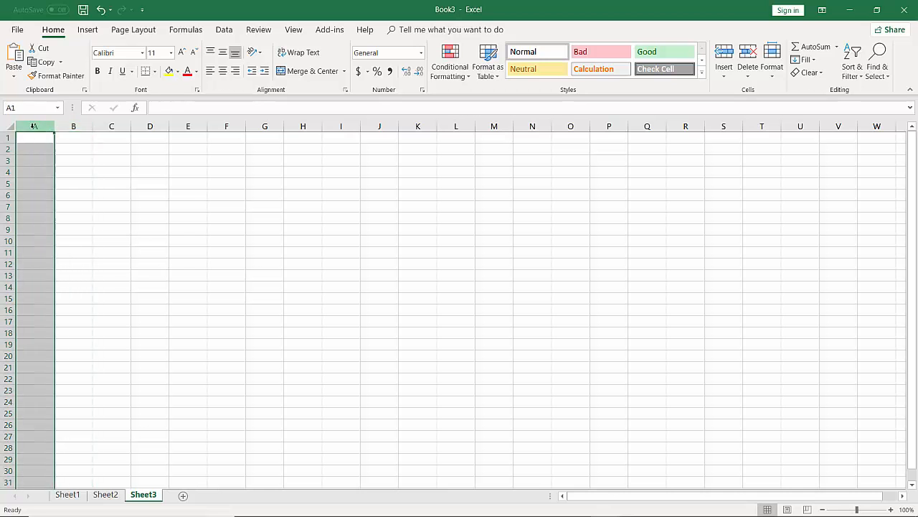
click(72, 126)
click(118, 126)
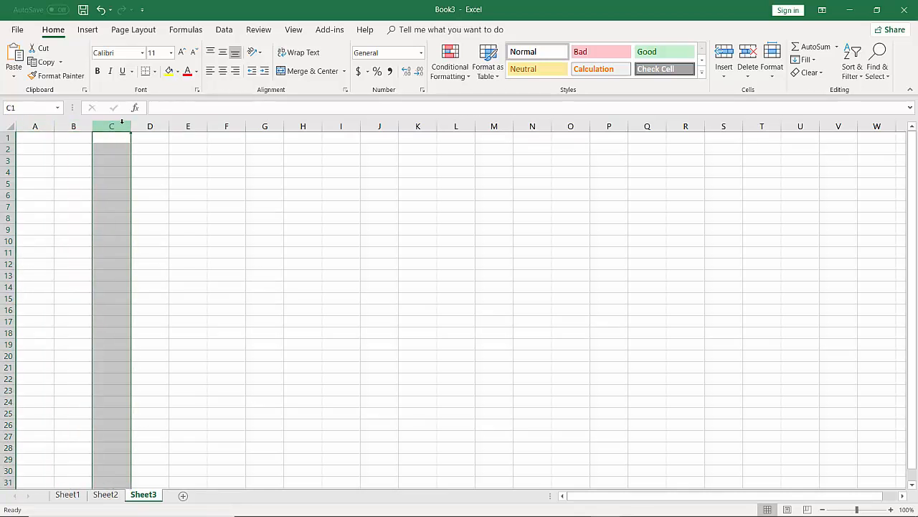
click(147, 126)
click(188, 125)
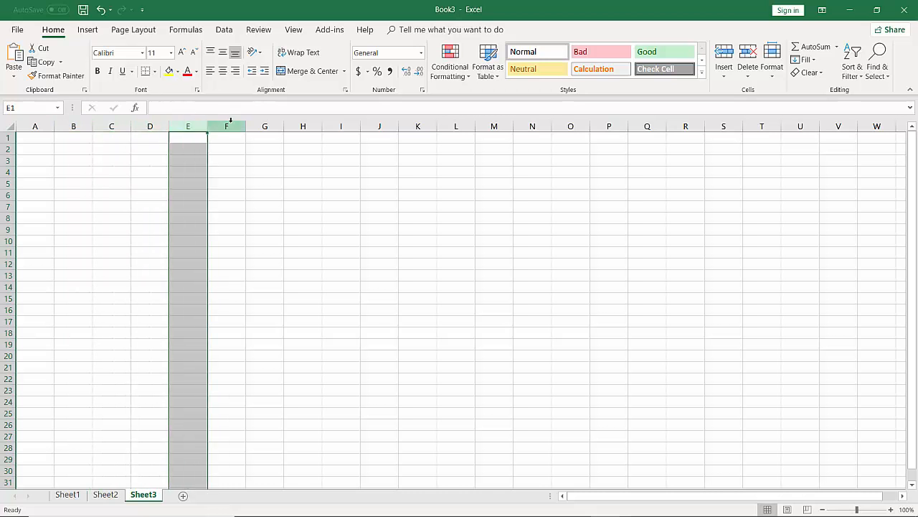
click(224, 125)
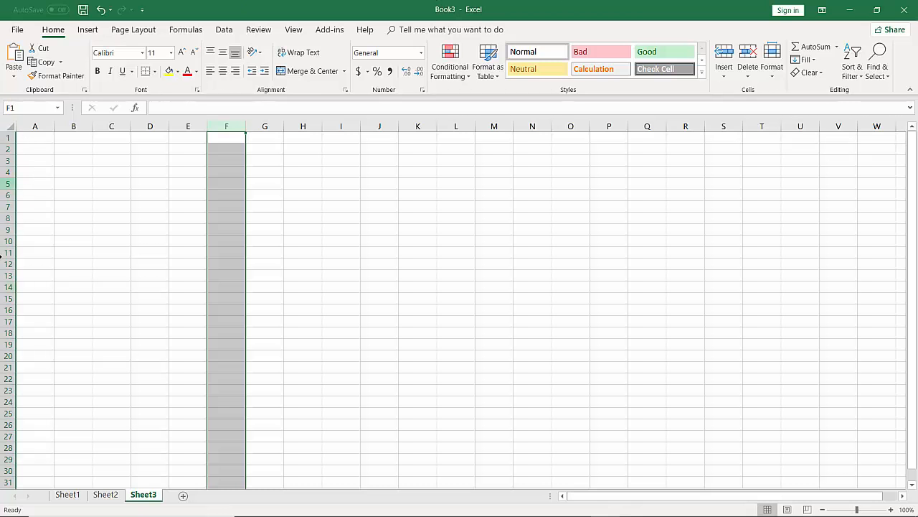
Highlight the entire rows 1, 3, 4, 5 and 6 one at a time.
click(6, 136)
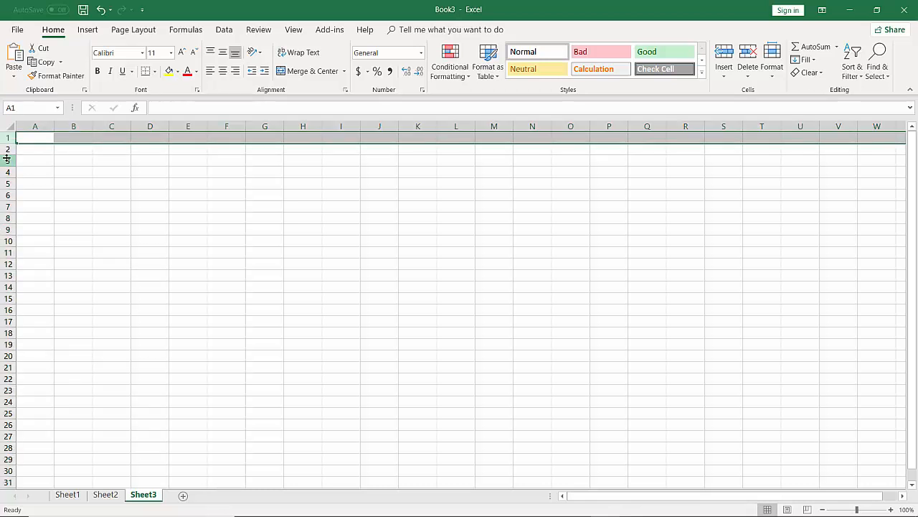
click(7, 161)
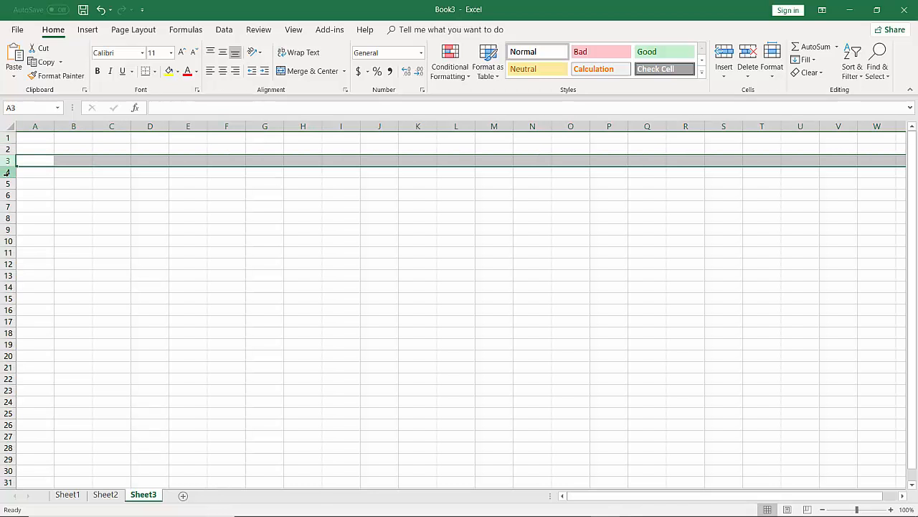
click(7, 172)
click(7, 183)
mouse_move(9, 189)
mouse_down()
mouse_move(11, 199)
mouse_move(10, 190)
mouse_up()
click(7, 196)
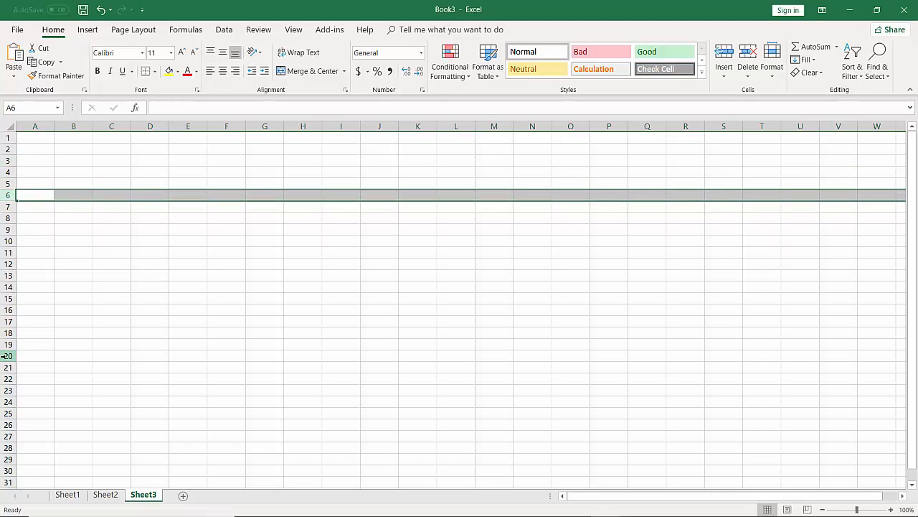
Select cells C5 and C4, and highlight the column C and row 4 that cross at C4.
click(111, 179)
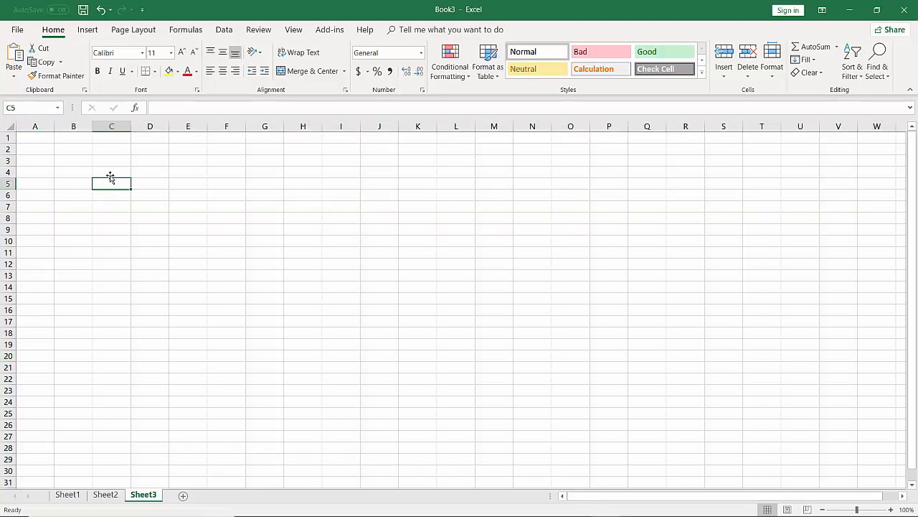
click(117, 122)
click(108, 170)
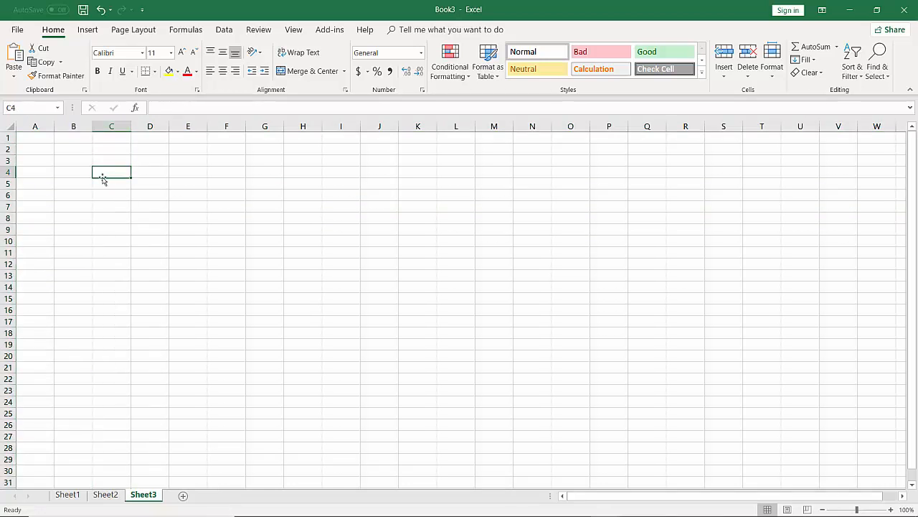
click(4, 173)
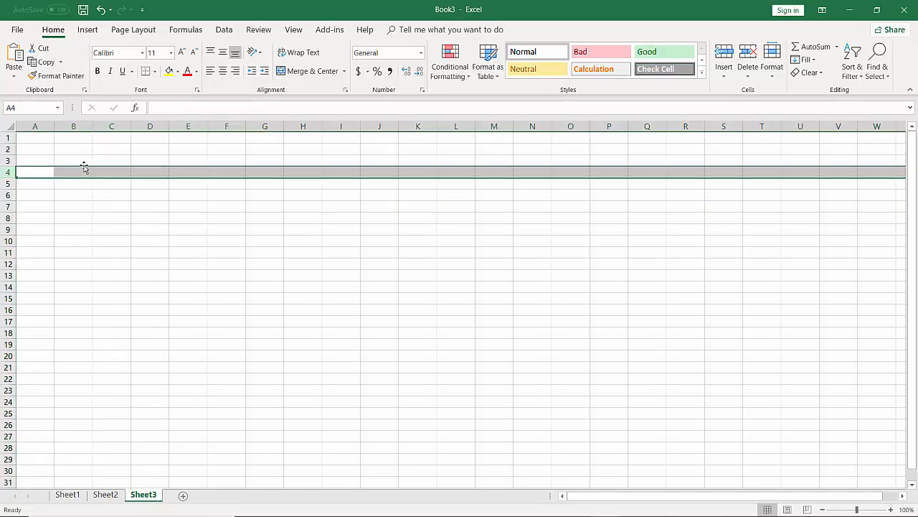
click(112, 172)
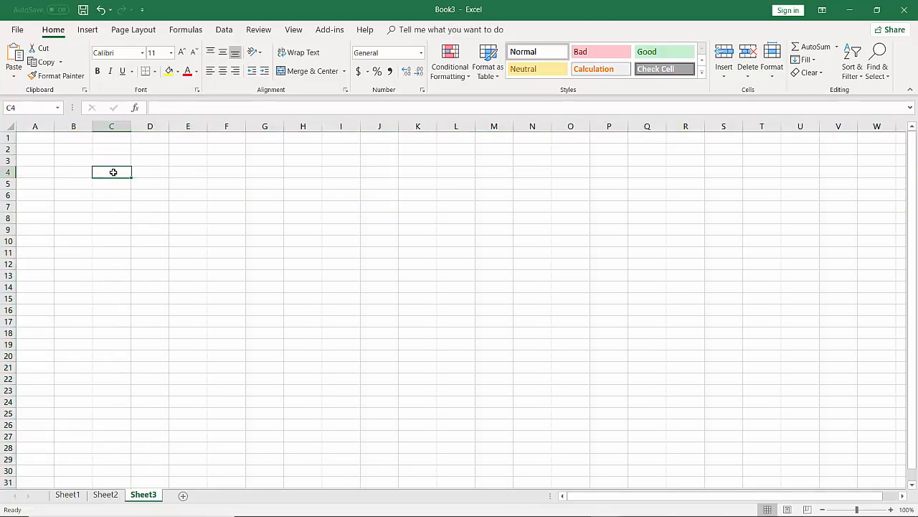
click(7, 172)
Enter c4 in cell C4 and g1 in cell G13.
click(109, 170)
text(c4)
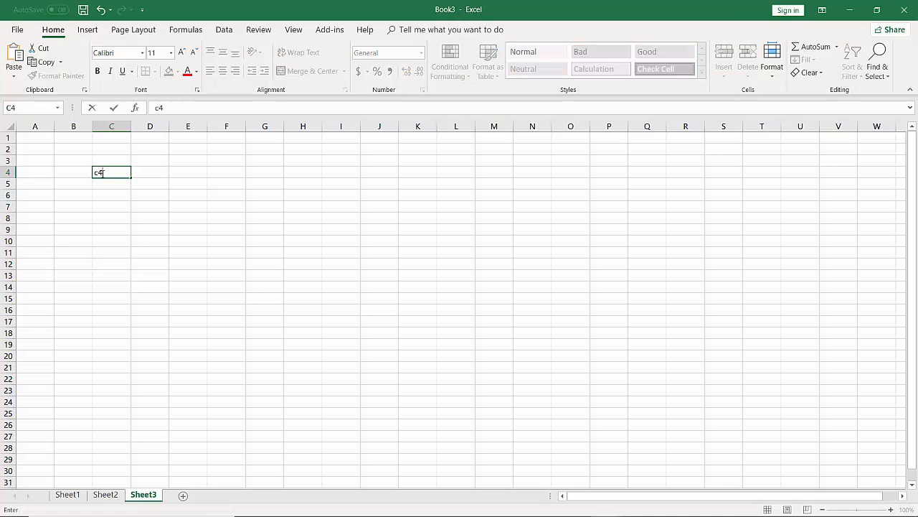
click(254, 276)
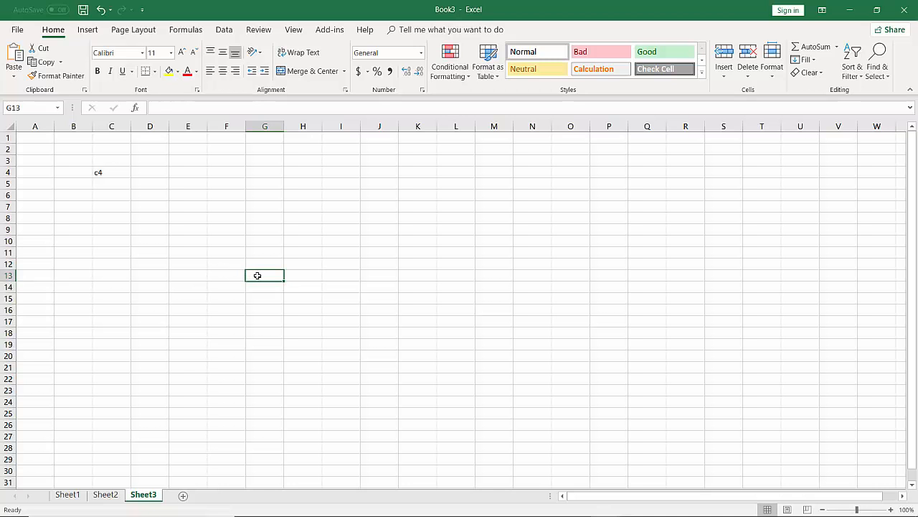
text(g1)
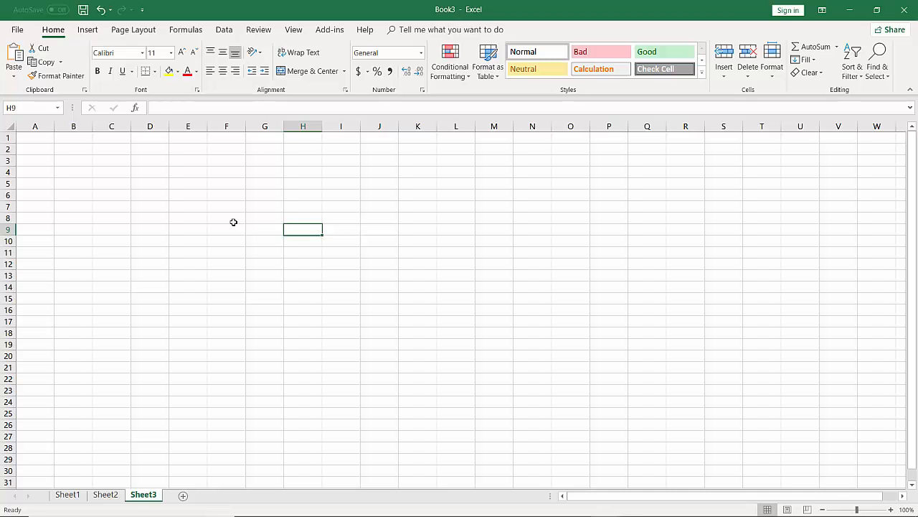
Select cells B7 and A4, and extend a selection along row 4 from A4 to J4.
click(92, 203)
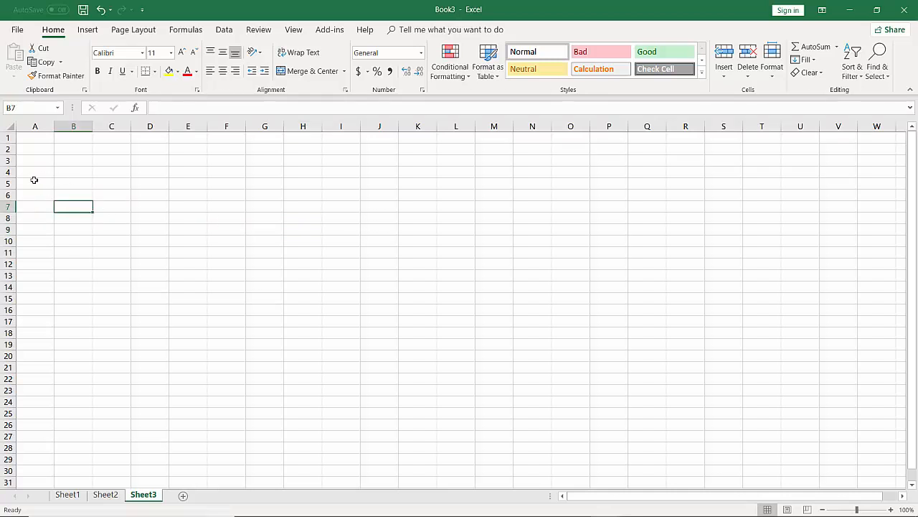
click(33, 176)
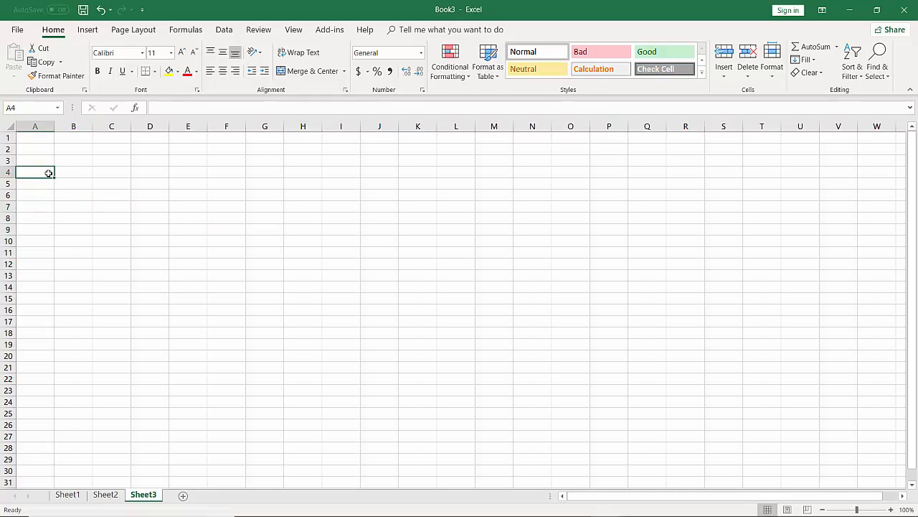
drag(37, 171, 376, 176)
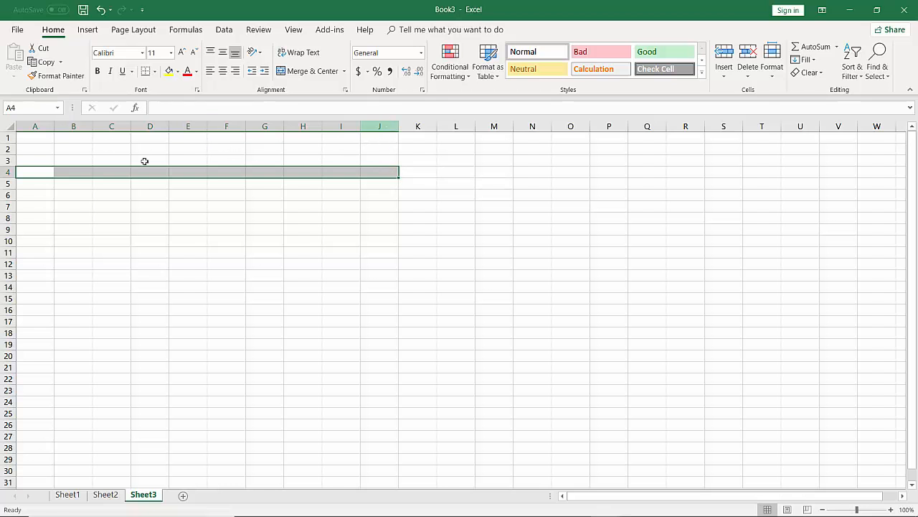
Enter a44 in cell K4, and clear the cell's content.
click(411, 171)
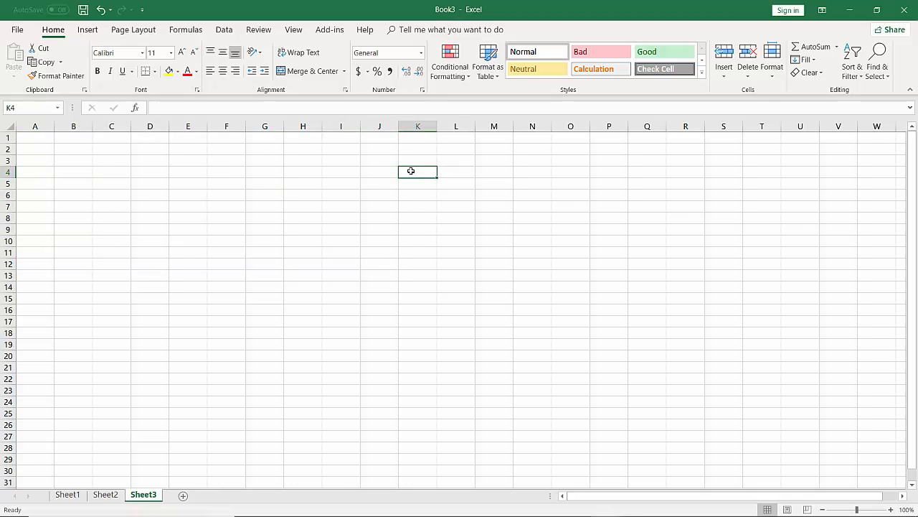
text(a)
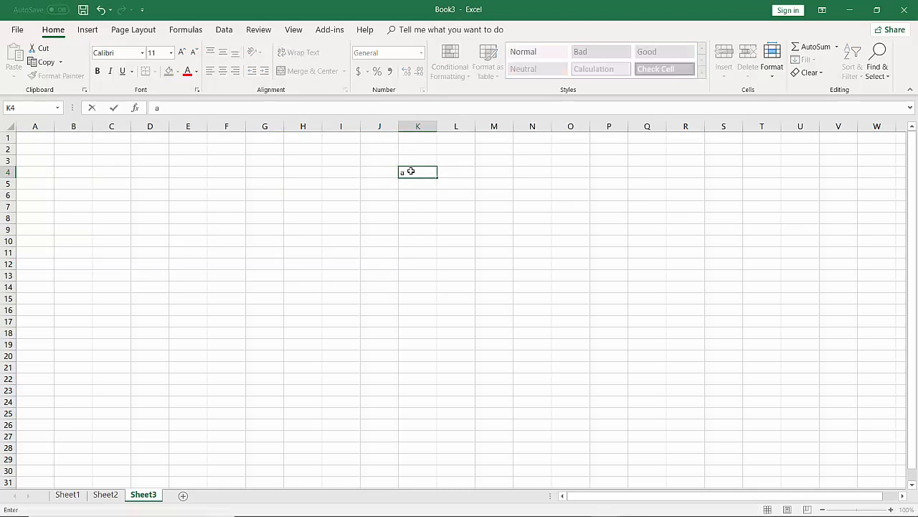
text(4)
text(4)
click(418, 173)
key(BackSpace)
Enter THIS IS MY COUNTRY in capital letters in cell A1.
click(34, 137)
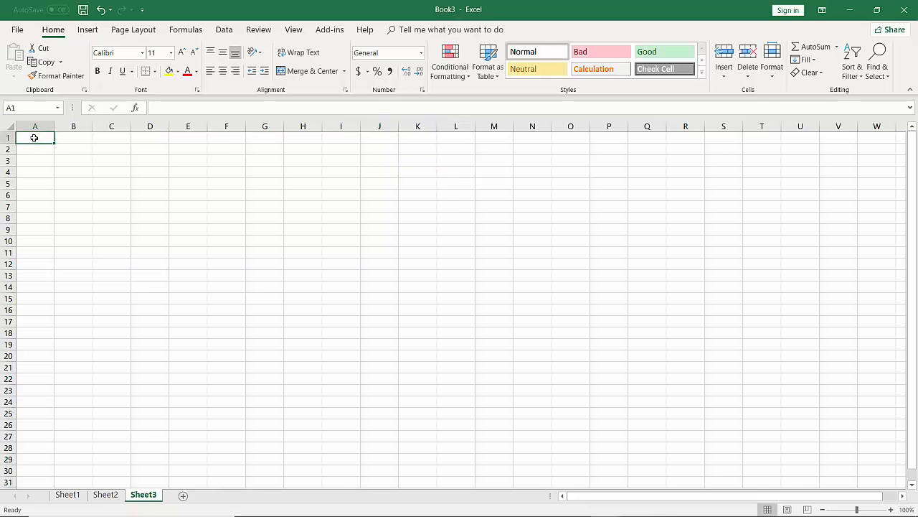
text(THIS IS)
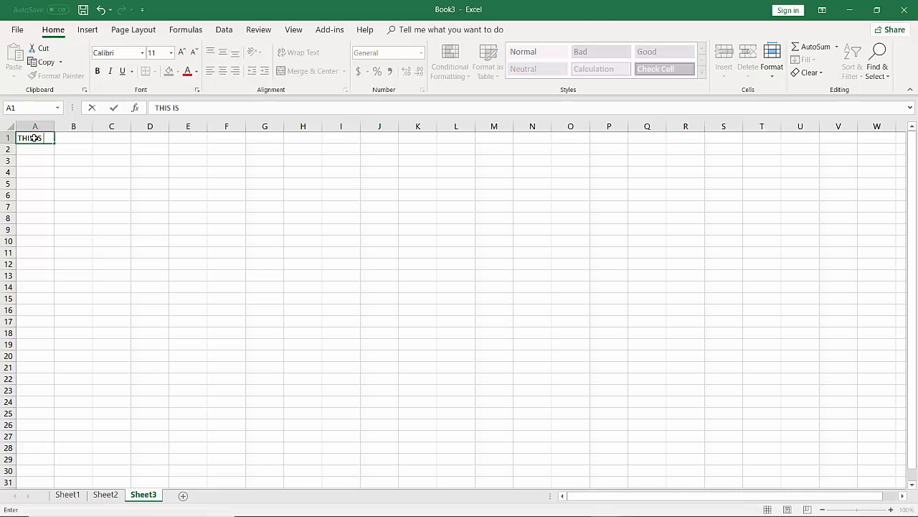
text( MY COUNTRY)
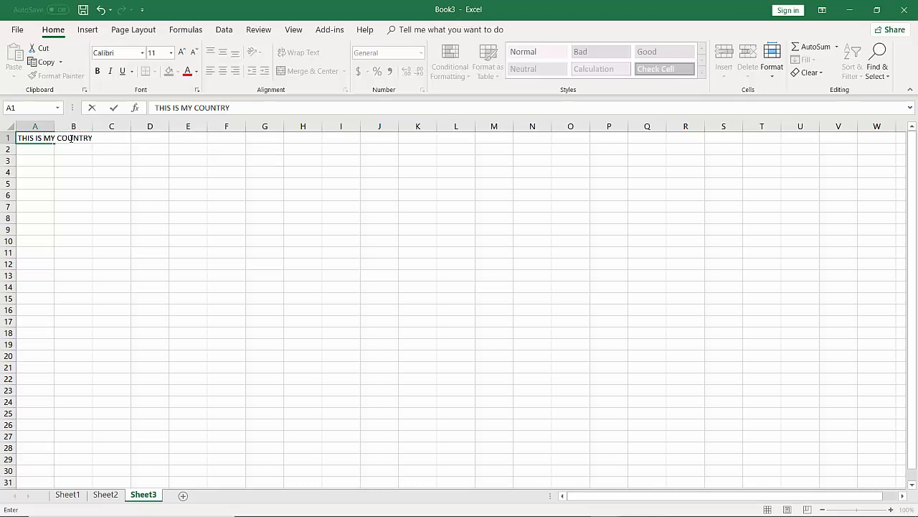
click(70, 138)
click(103, 181)
Enter this is my country in lowercase letters in cell B1.
click(73, 136)
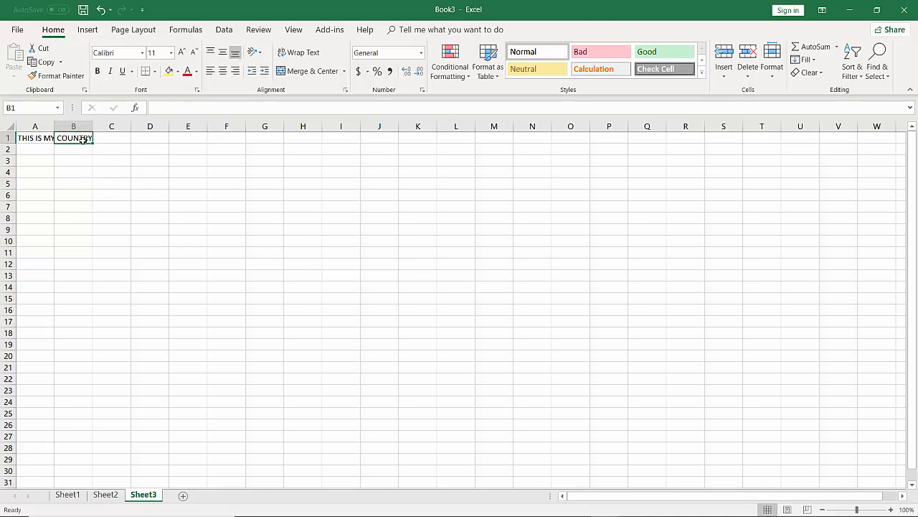
text(this is)
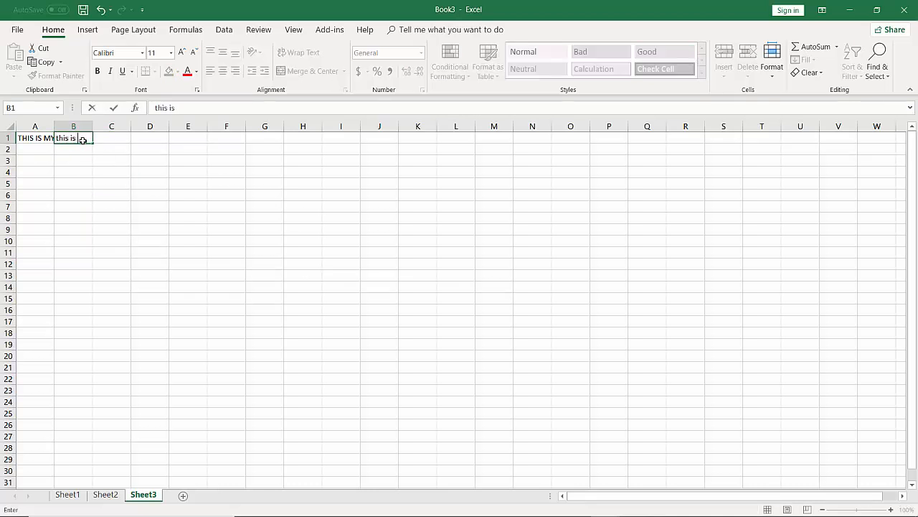
text( my country)
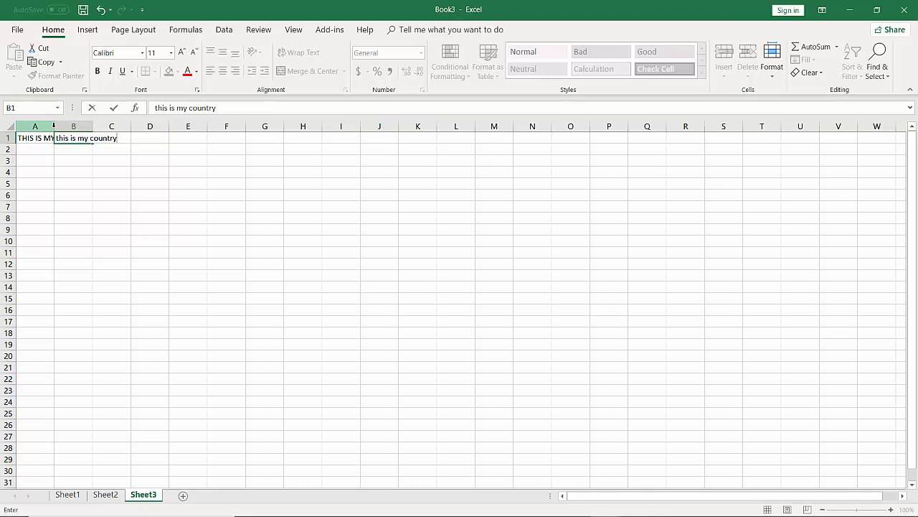
Try auto-fitting column A and undo it, and widen the column manually beyond the full text in A1.
double_click(53, 126)
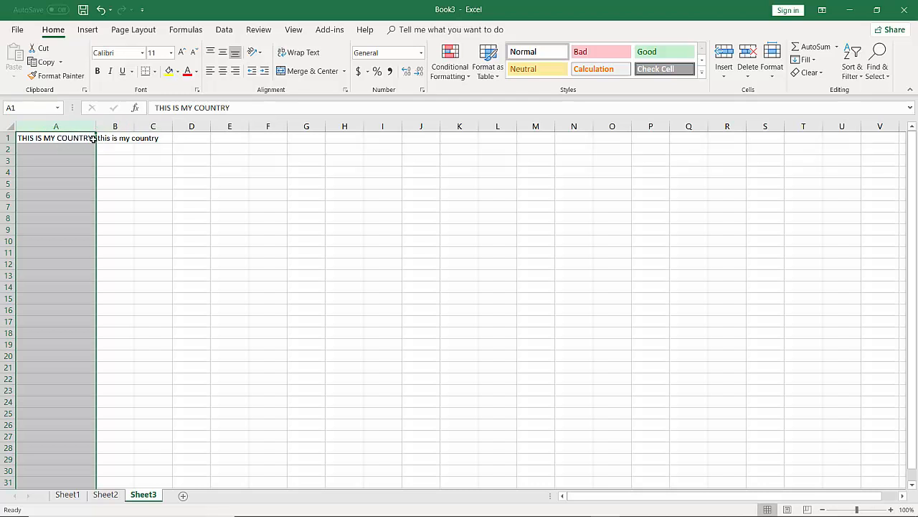
key(ctrl+z)
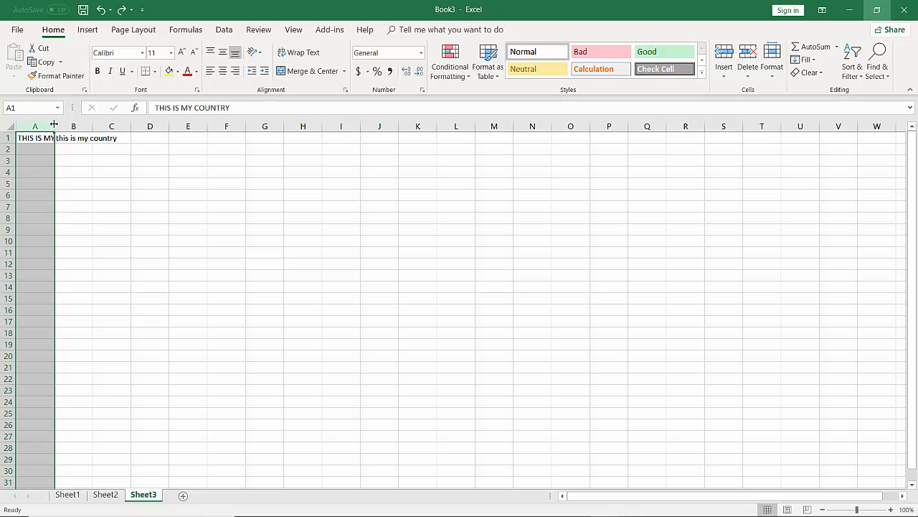
drag(54, 125, 114, 131)
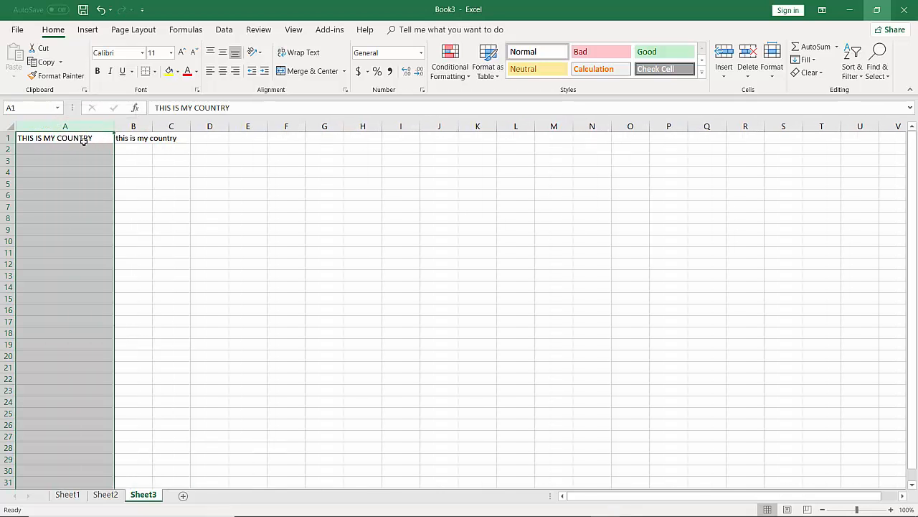
Move the active cell from A1 down column A to A8 and back up to A1, one cell at a time.
click(84, 135)
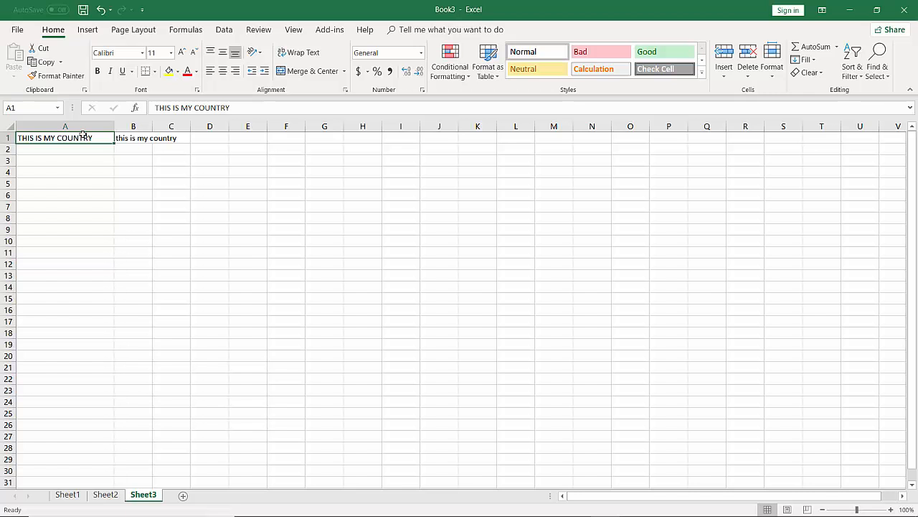
key(Down)
key(Down)
key(Down)
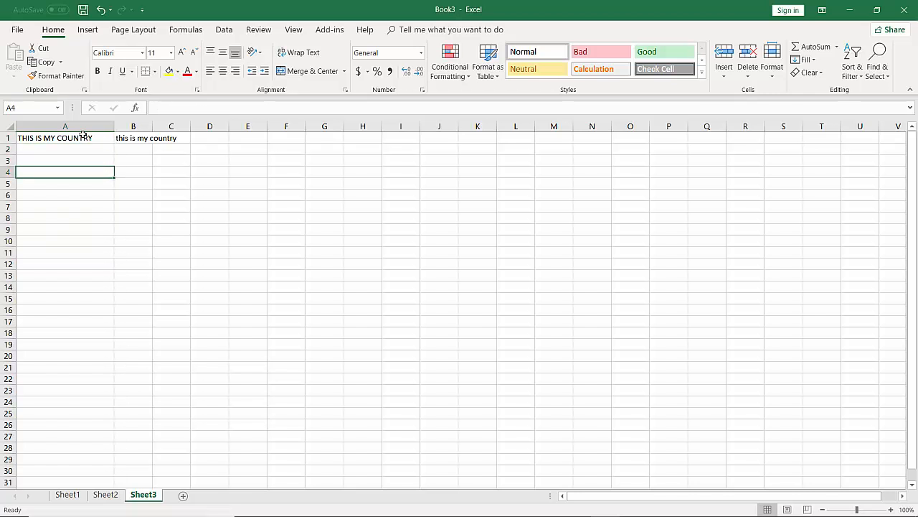
key(Down)
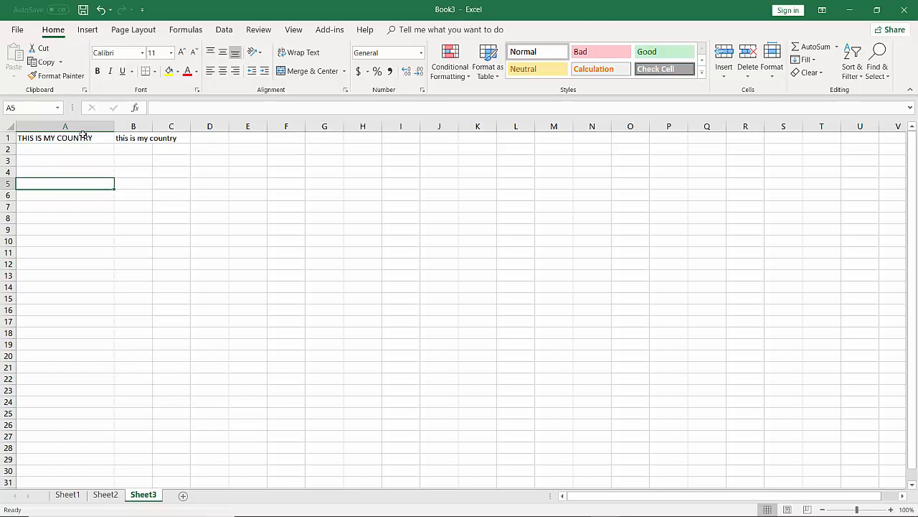
key(Down)
key(Down)
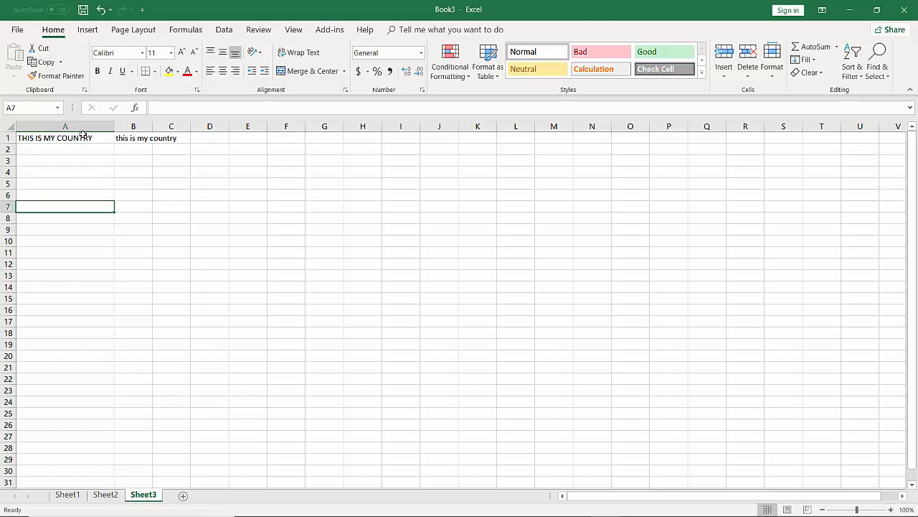
key(Down)
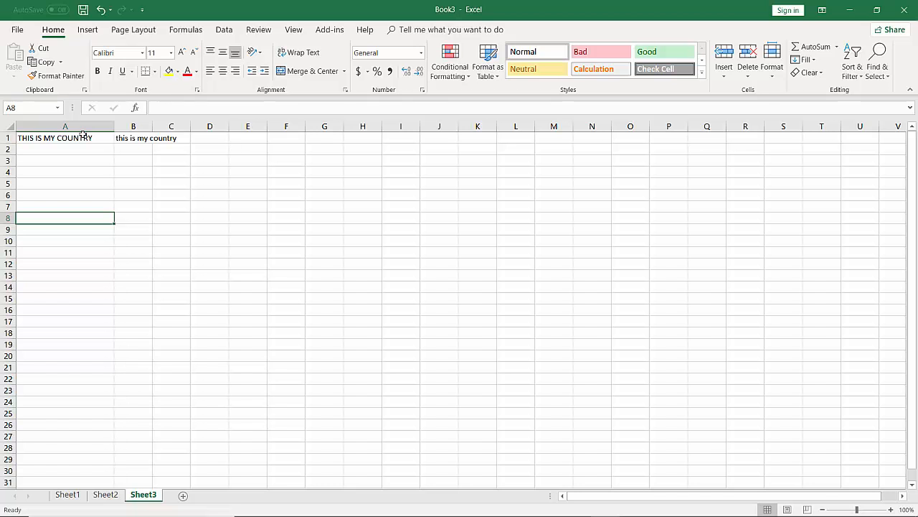
key(Up)
key(Up)
key(Up)
key(Up)
key(Up)
key(Up)
key(Up)
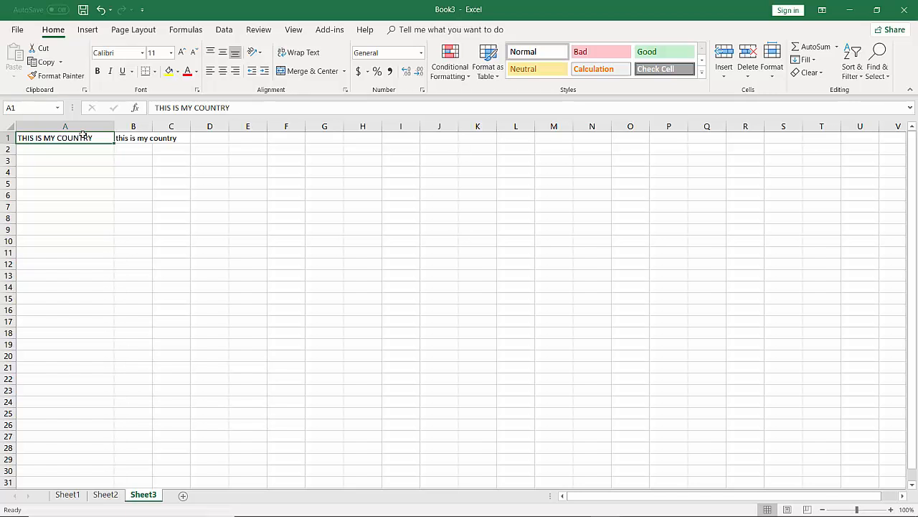
Move the active cell along row 1 from A1 to F1 and back to A1, one cell at a time.
key(Right)
key(Right)
key(Right)
key(Right)
key(Right)
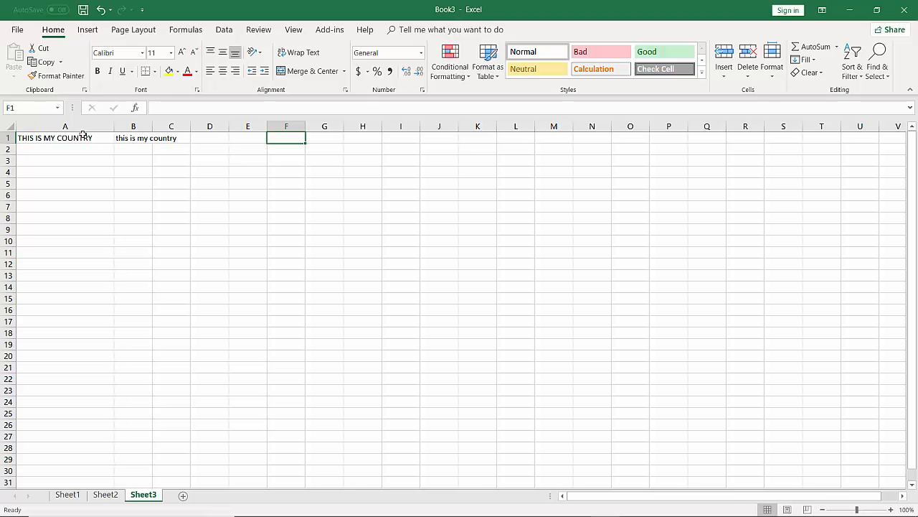
key(Left)
key(Left)
key(Left)
key(Left)
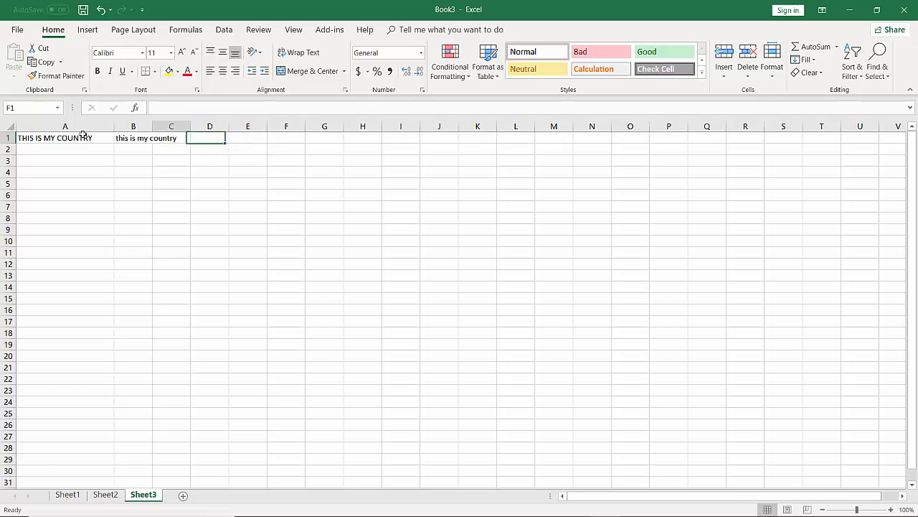
key(Left)
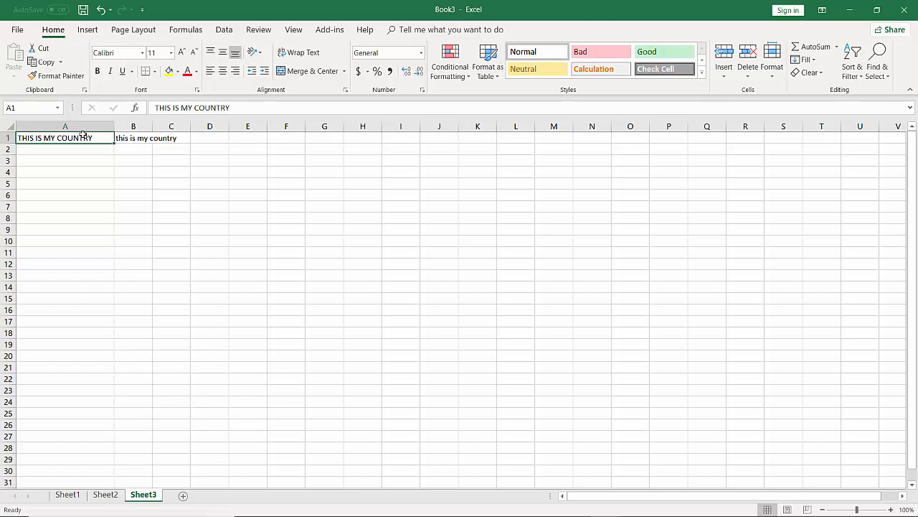
Move the active cell from A1 down column A to A6, one cell at a time.
key(Return)
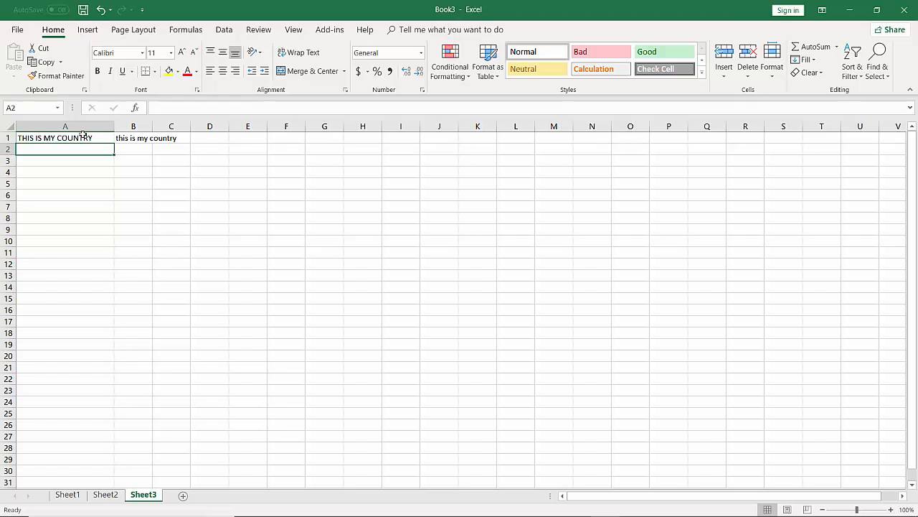
key(Down)
key(Down)
key(Down)
key(Down)
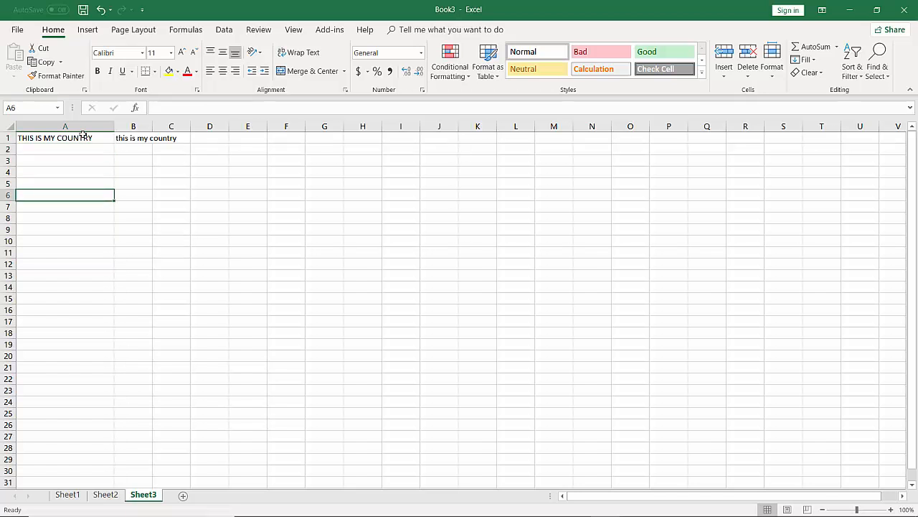
Move the active cell down column A from A6 to A15, one cell at a time.
key(Down)
key(Down)
key(Down)
key(Down)
key(Down)
key(Down)
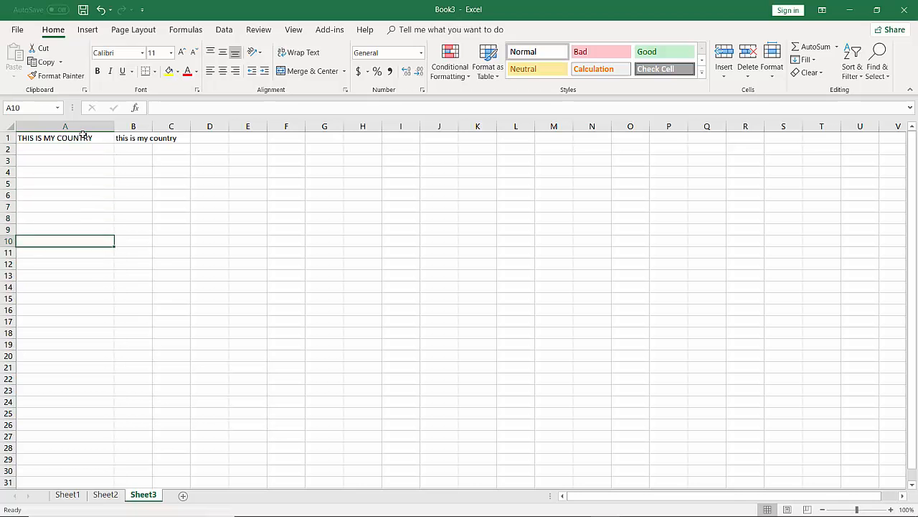
key(Down)
key(Down)
key(Down)
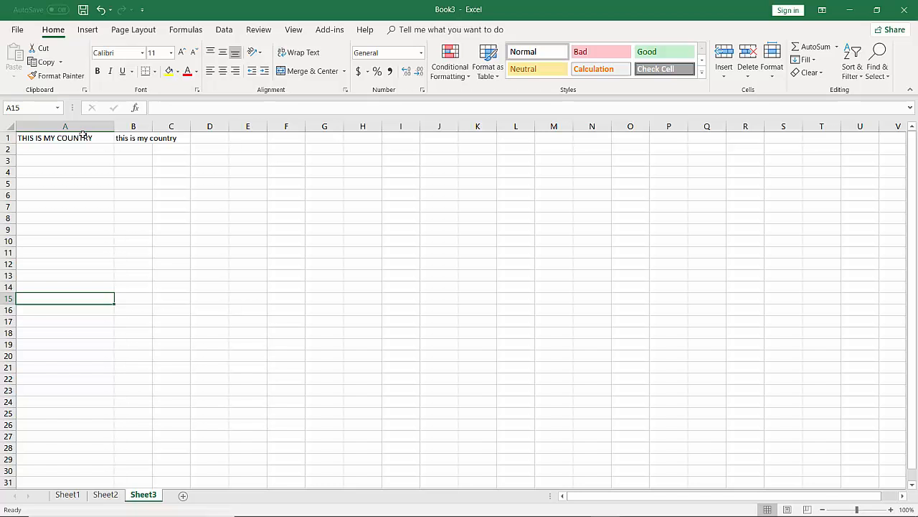
Move the active cell along row 15 from A15 to J15, one cell at a time.
key(Right)
key(Right)
key(Right)
key(Right)
key(Right)
key(Right)
key(Right)
key(Right)
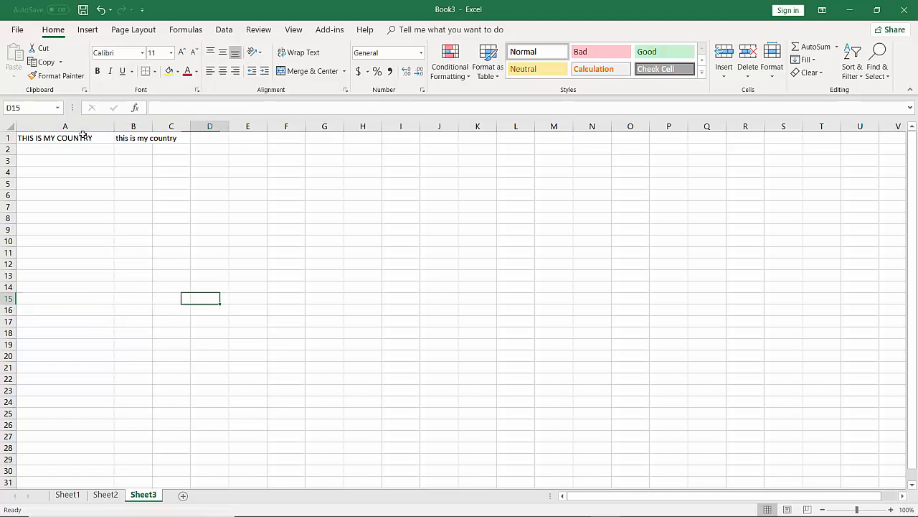
key(Right)
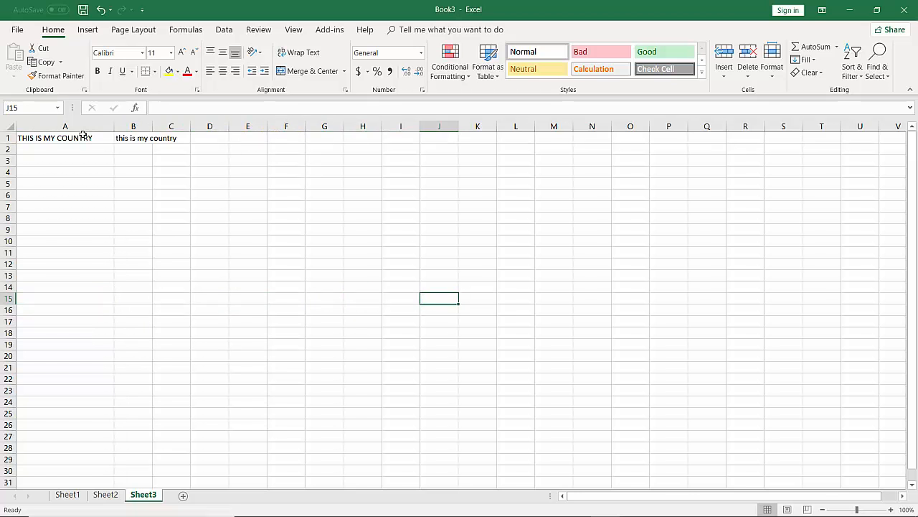
Move the active cell up column J from J15 to J3, one cell at a time, and select cells A4 and D6 directly.
key(Up)
key(Up)
key(Up)
key(Up)
key(Up)
key(Up)
key(Up)
key(Up)
key(Up)
key(Up)
key(Up)
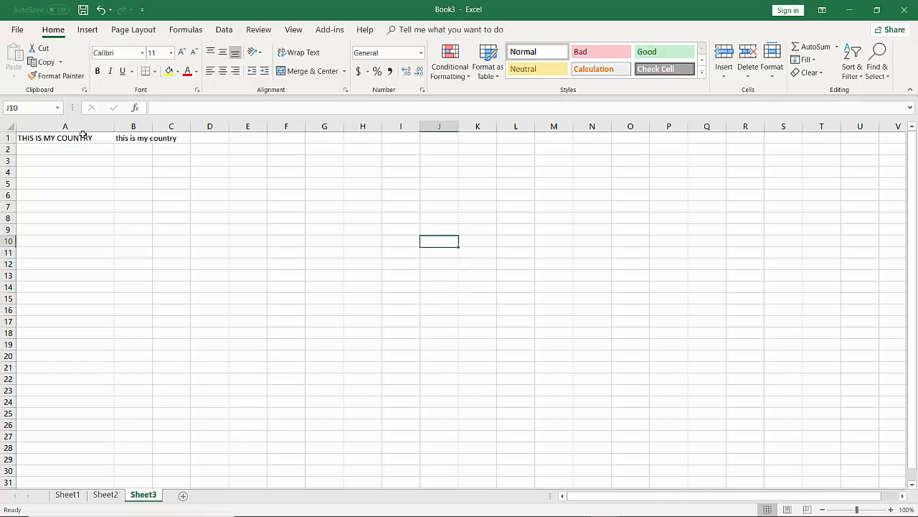
key(Up)
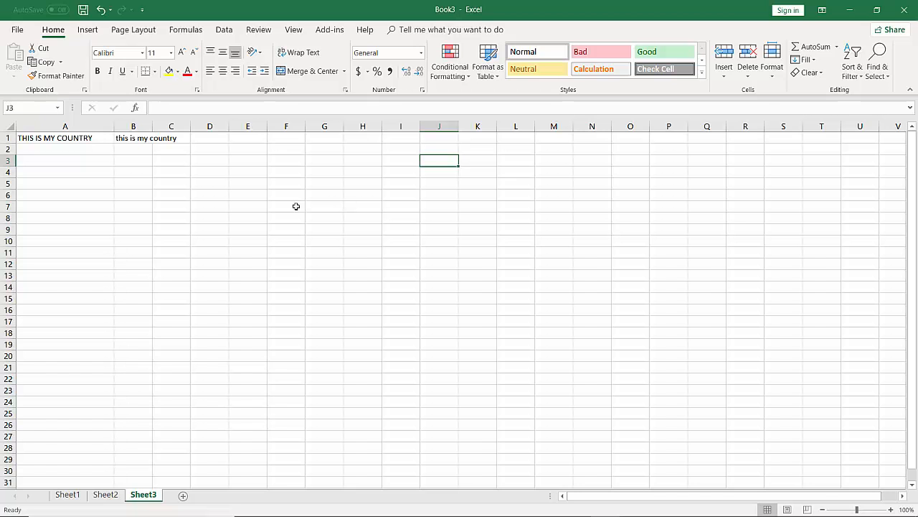
click(79, 176)
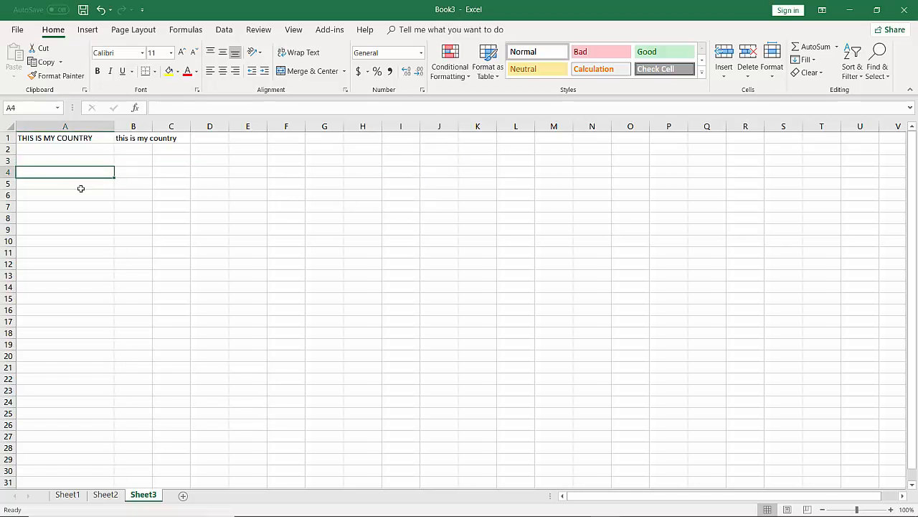
click(210, 196)
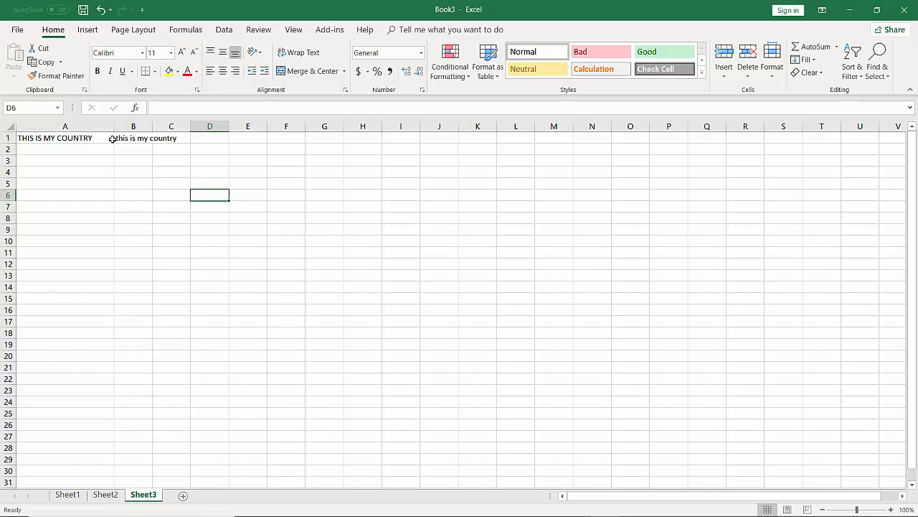
Clear the text from cells A1 and B1.
click(86, 138)
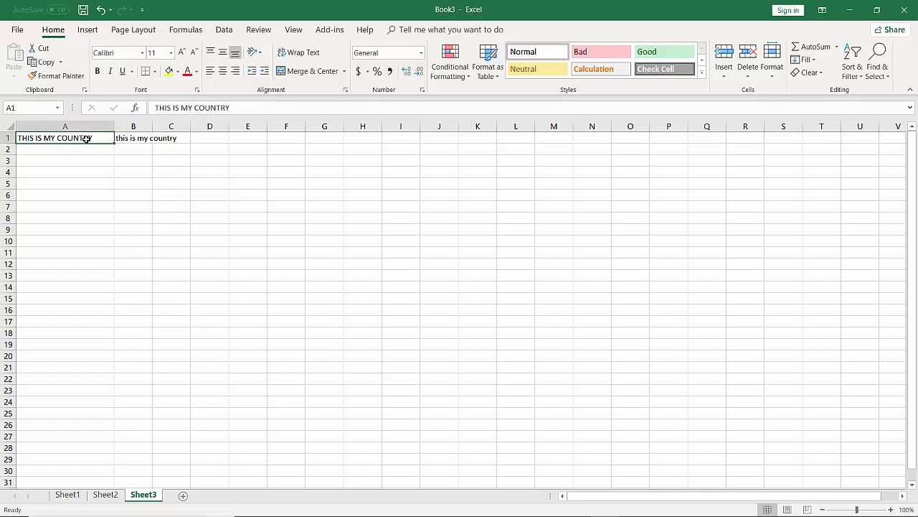
key(Delete)
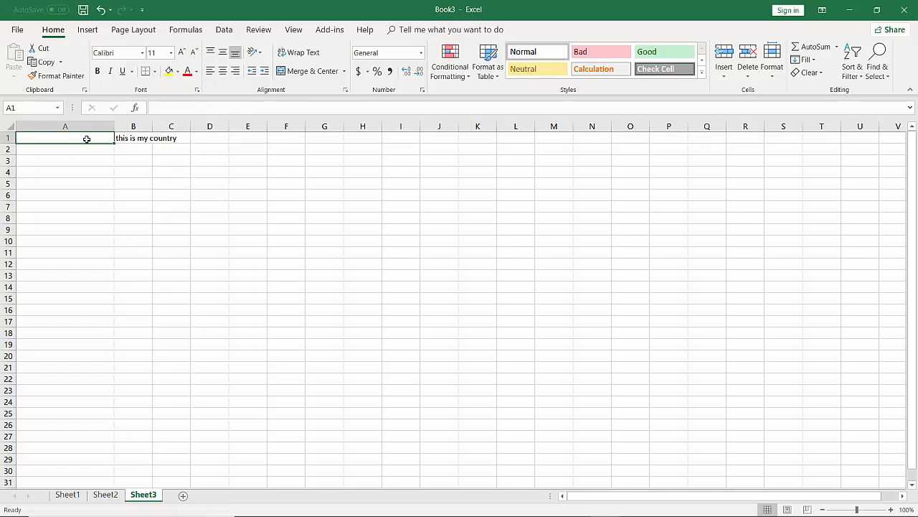
click(144, 140)
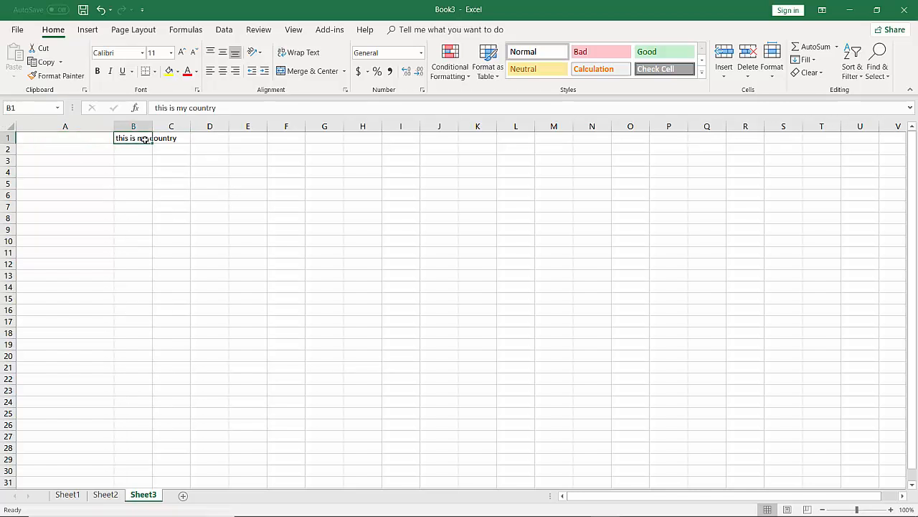
key(Delete)
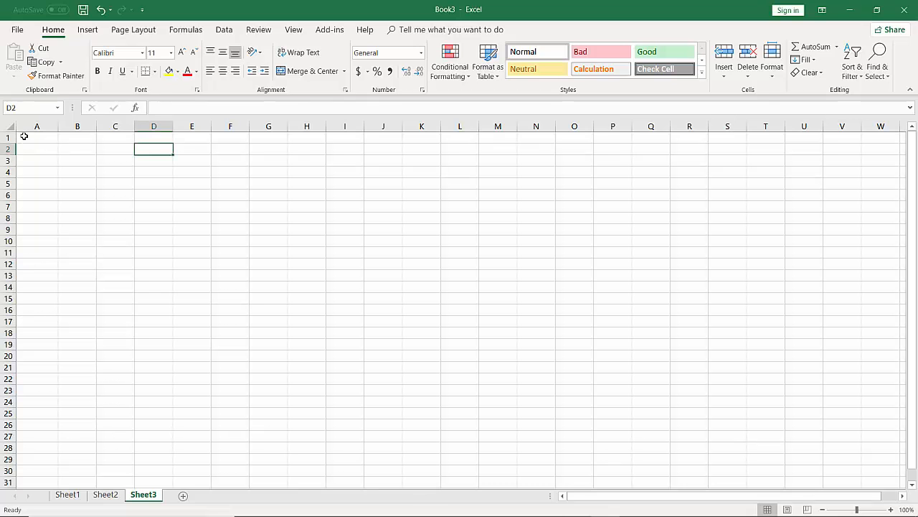
Enter the title PRODUCT SALES in cell A1.
click(24, 136)
text(PRODU)
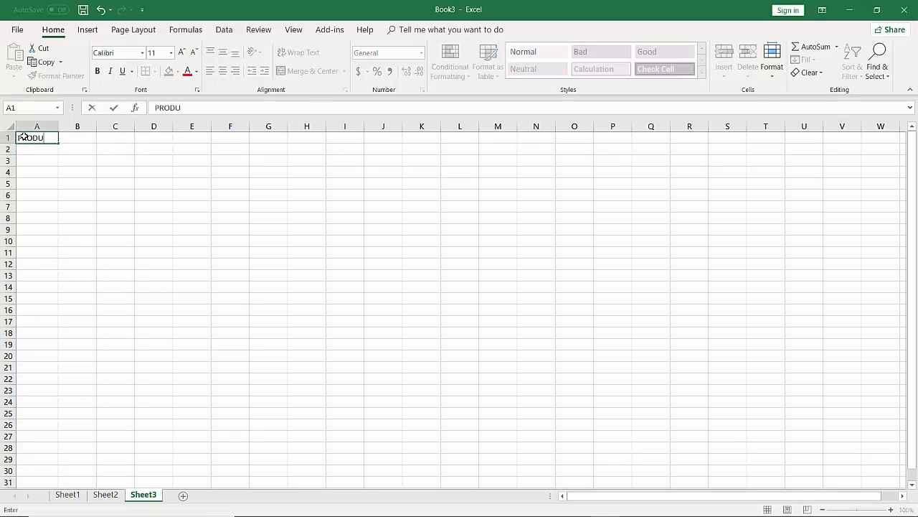
text(CT SALES)
key(Return)
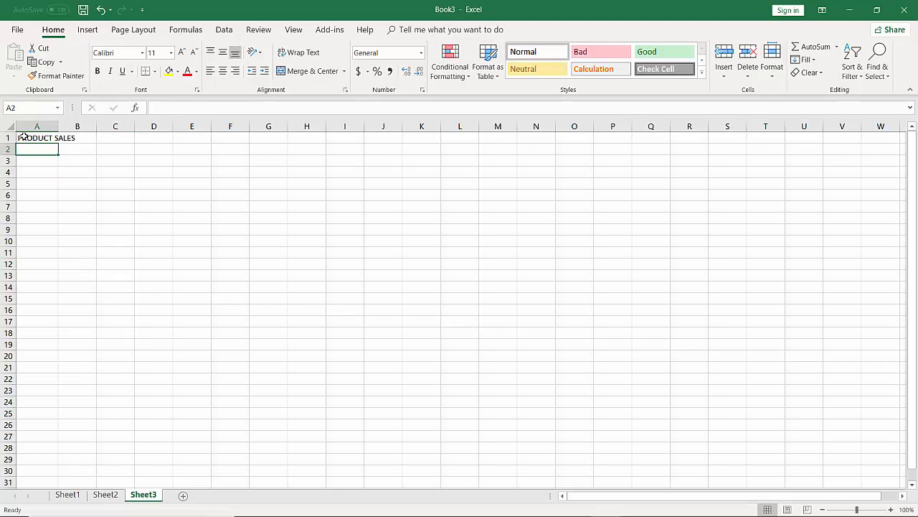
Enter the headers ITEM NAME, COST PER ITEM, NO. OF ITEM and TOTAL COST in cells A2 to D2.
text(ITEM N)
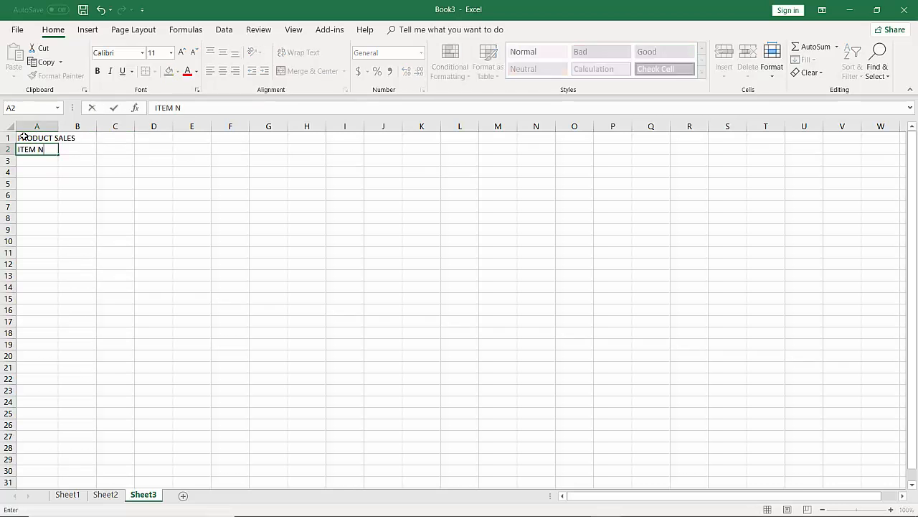
text(AME)
key(Tab)
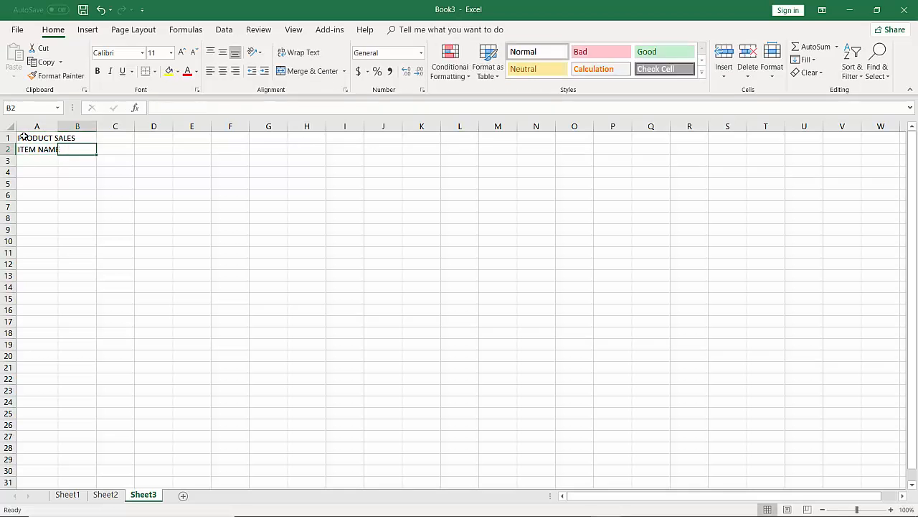
text(COST )
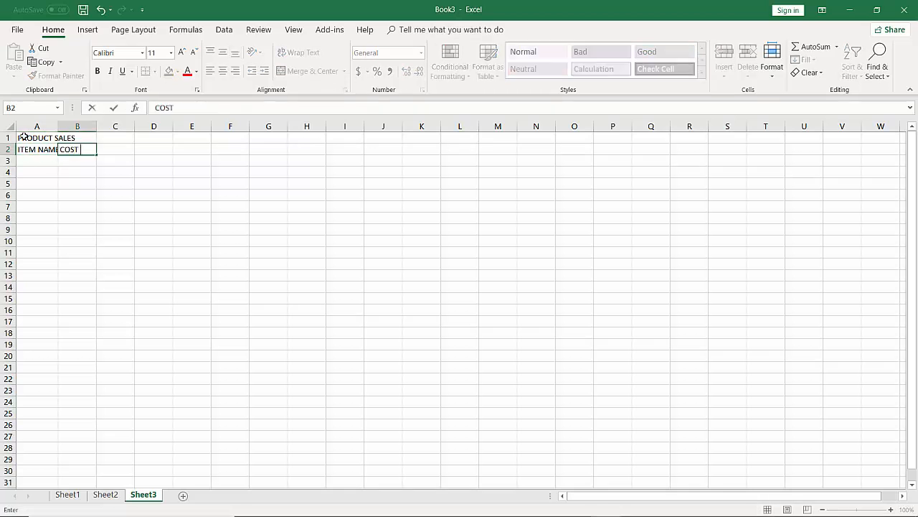
text(PER ITEM)
key(Tab)
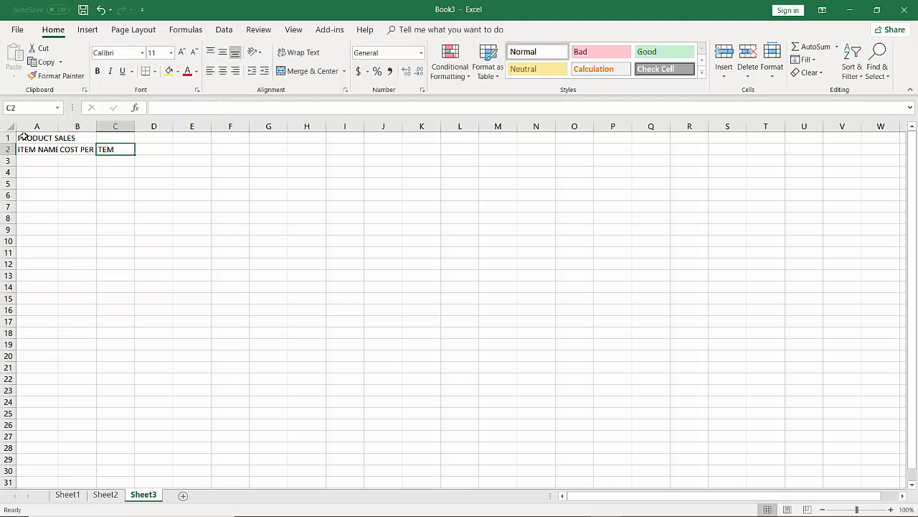
text(NO)
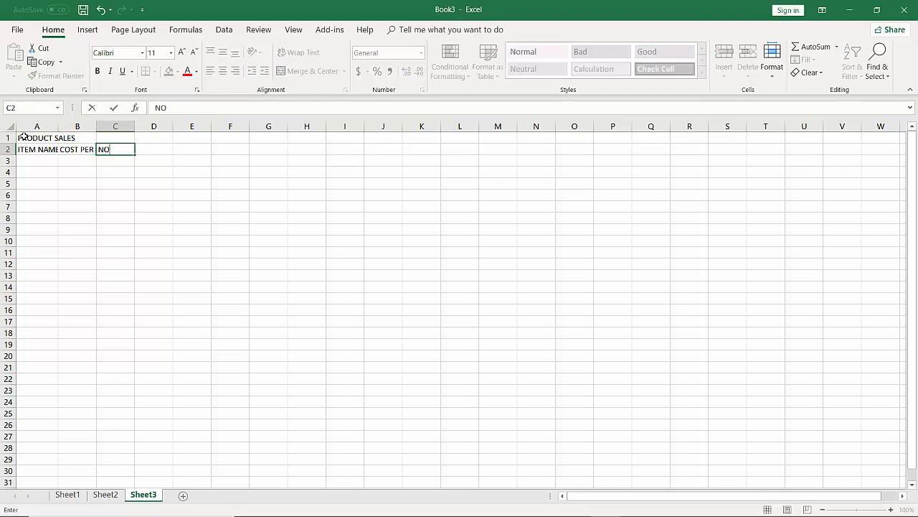
text(. OF ITEM)
key(Tab)
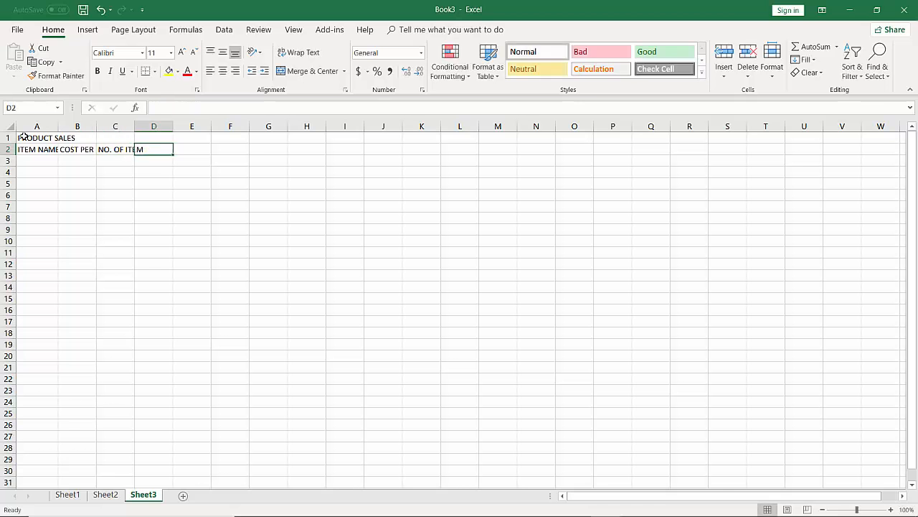
text(TOTAL COST)
key(Return)
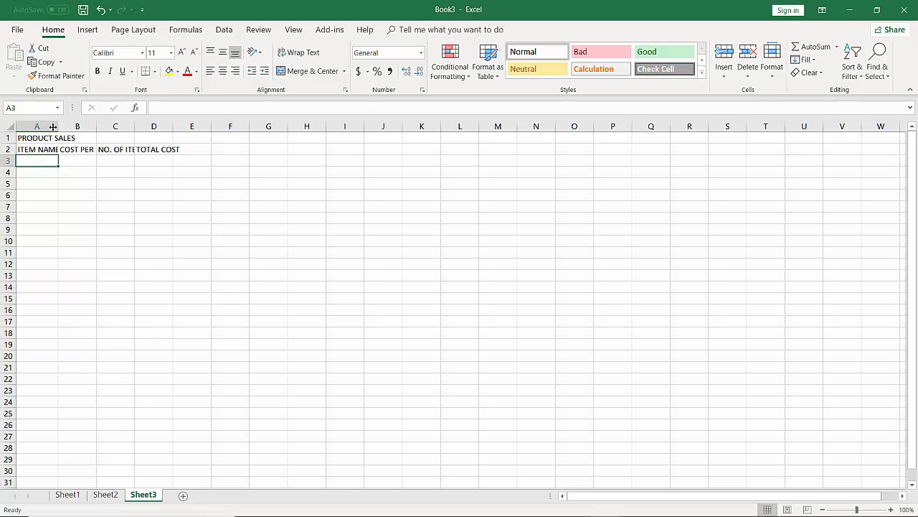
Auto-fit the widths of columns A, B, C and D to their contents.
drag(58, 126, 67, 127)
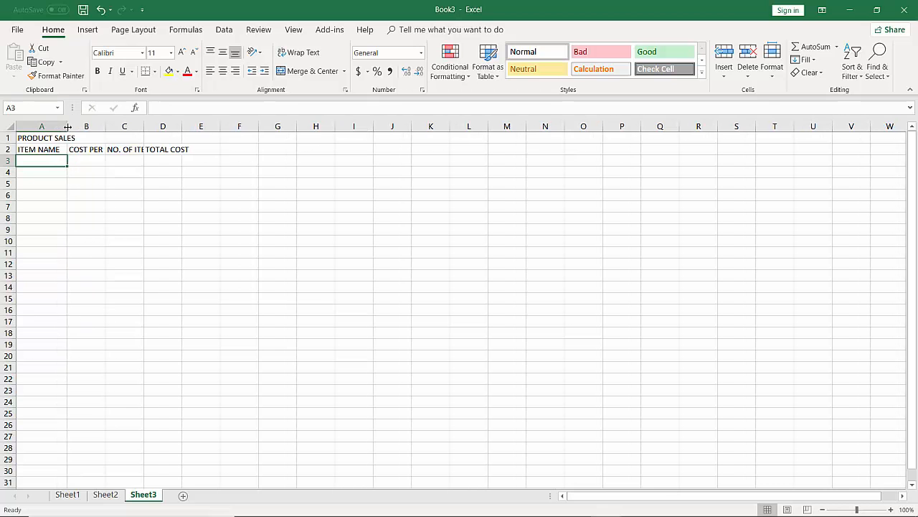
key(ctrl+z)
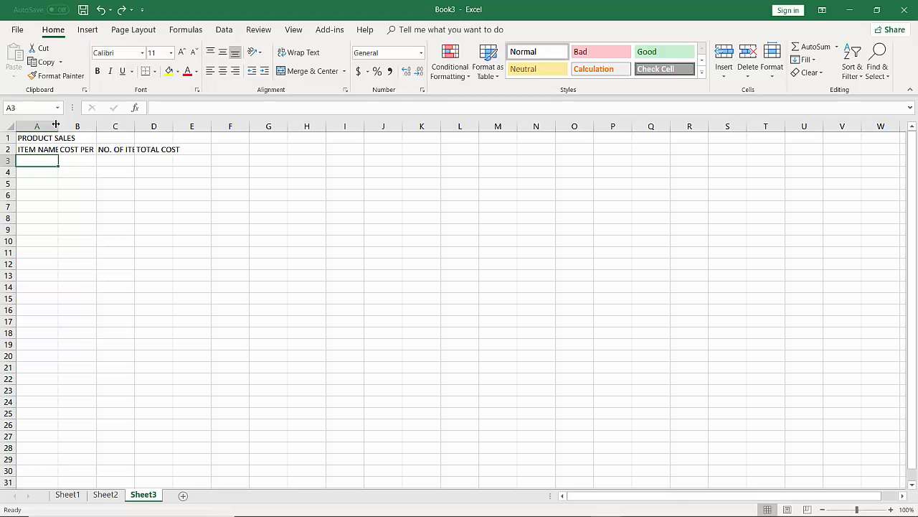
double_click(56, 124)
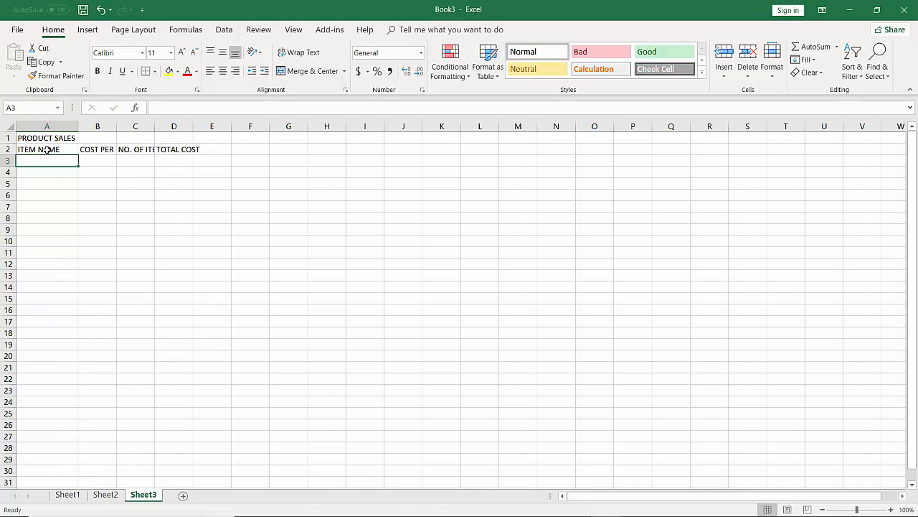
double_click(116, 124)
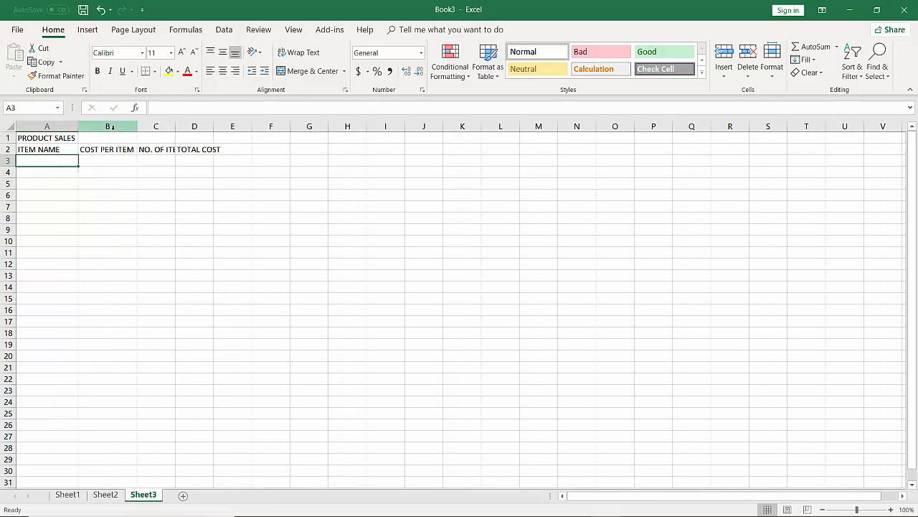
double_click(174, 124)
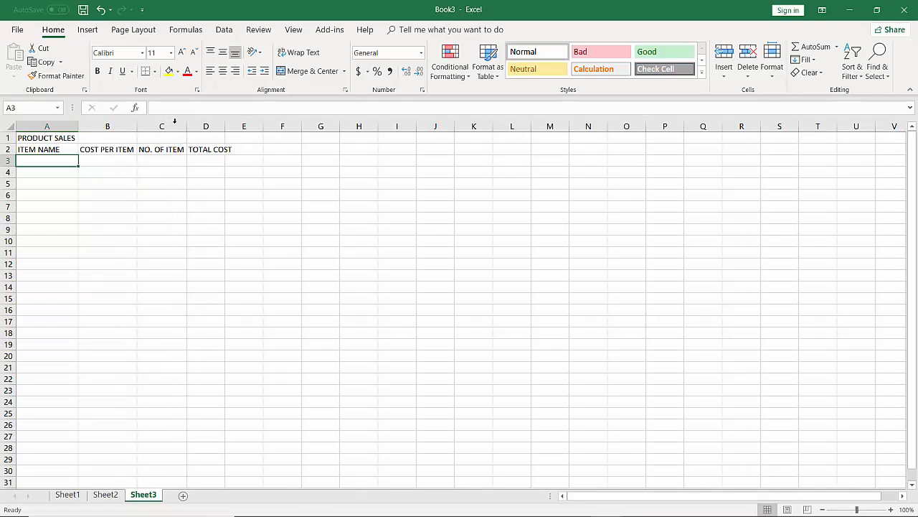
double_click(223, 124)
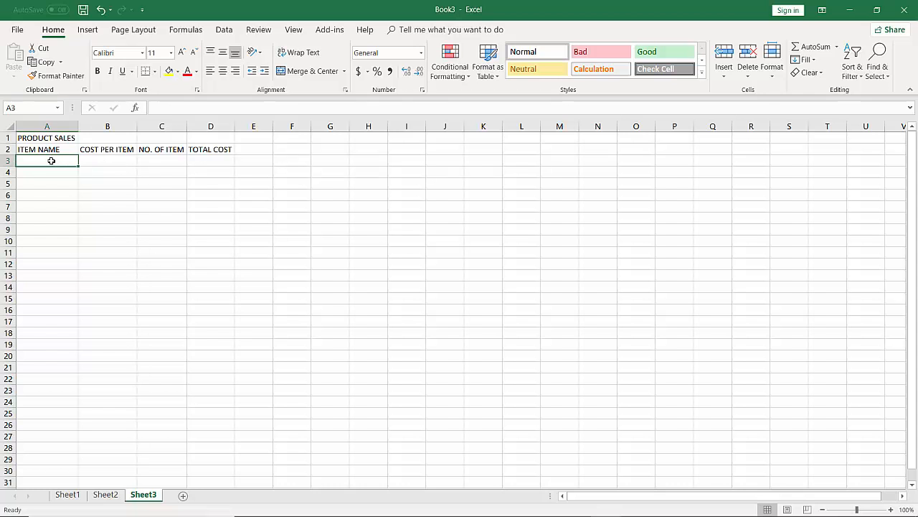
Fill row 3 with the item name DOVE, cost per item 45, number of items 100 and total cost 4500.
text(D)
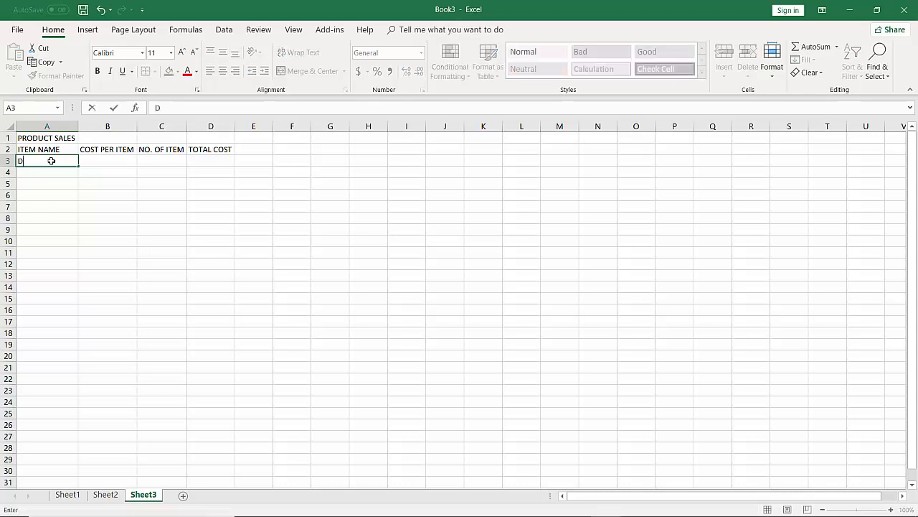
text(OVE)
key(Tab)
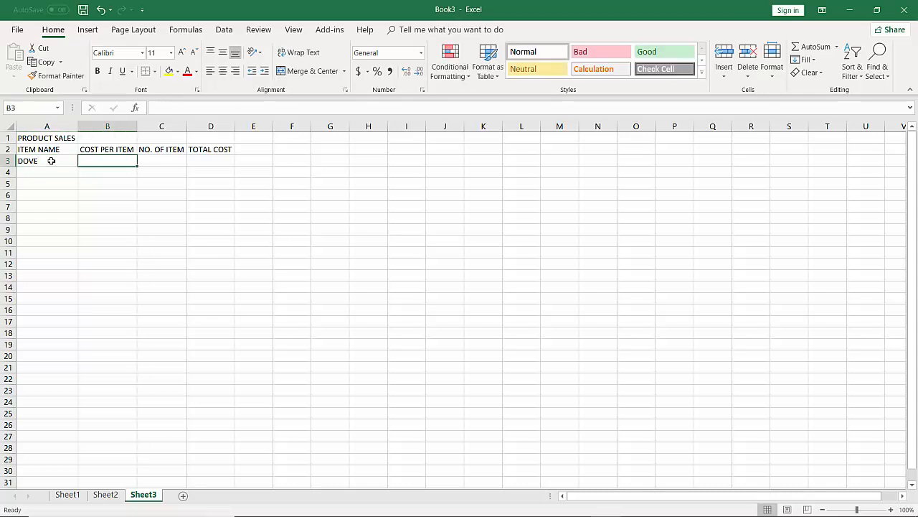
text(4.)
key(BackSpace)
text(5)
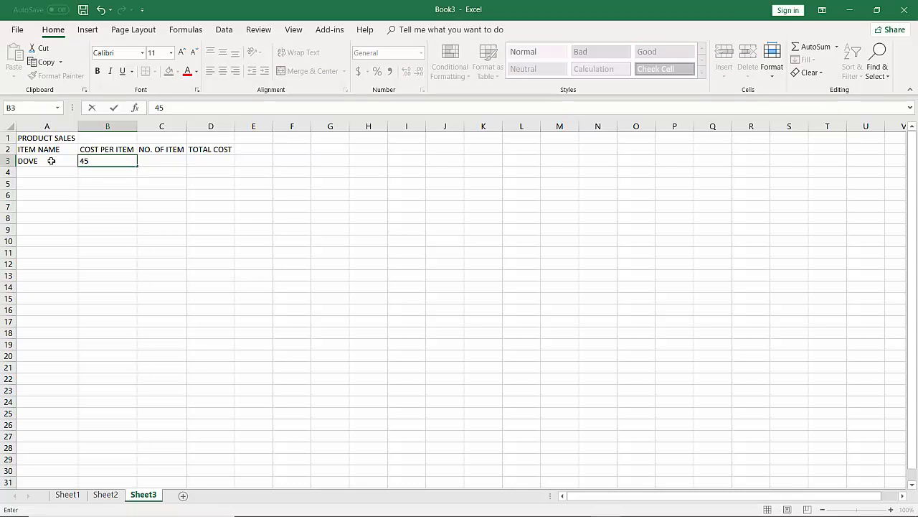
key(Tab)
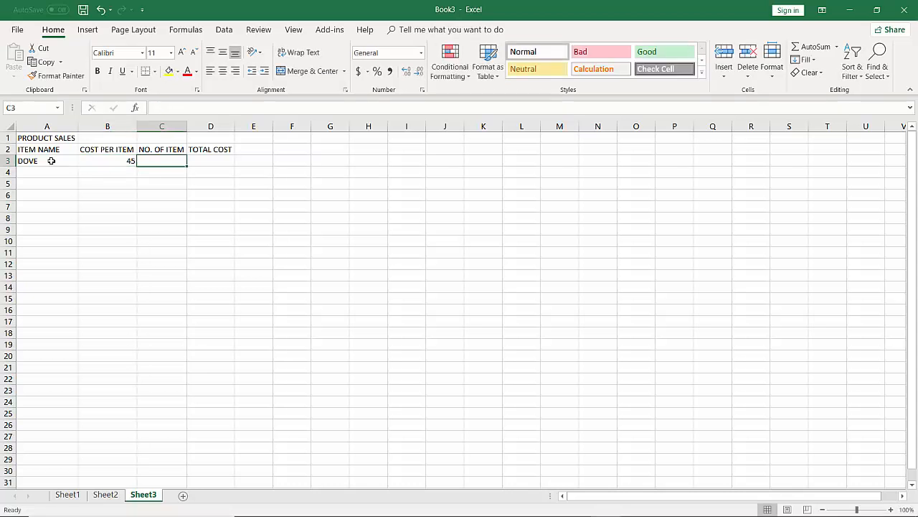
text(100)
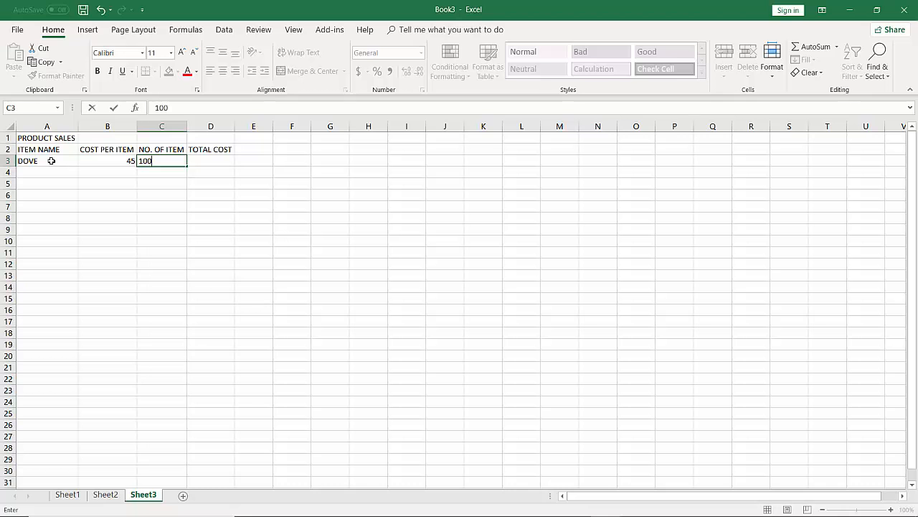
key(Tab)
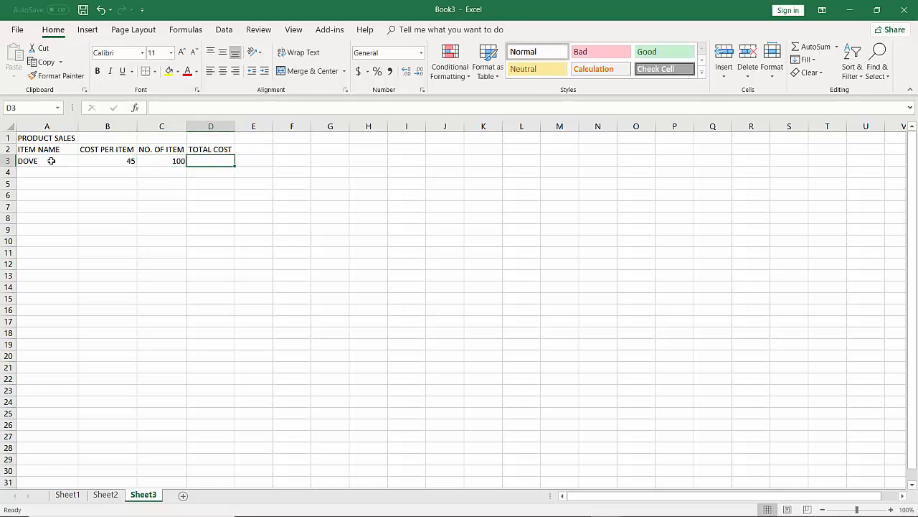
text(45)
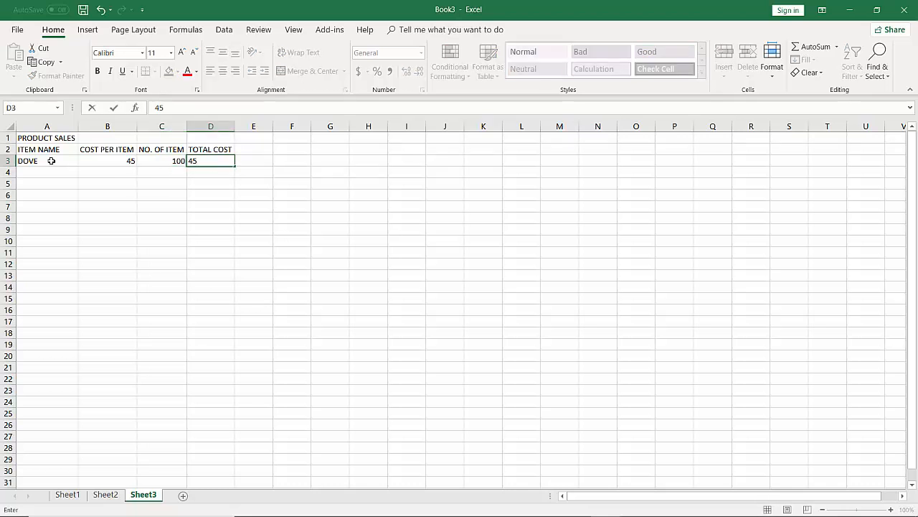
text(00)
key(Return)
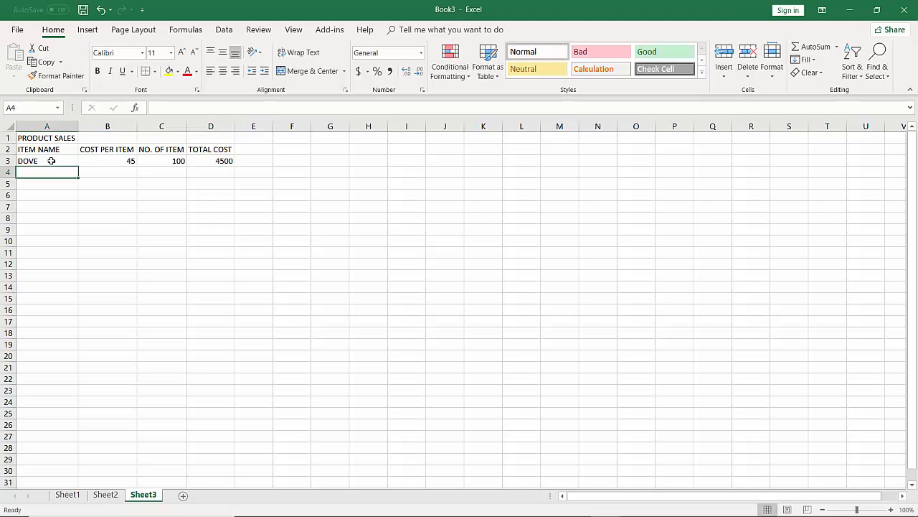
Fill row 4 with the item name LUCS, cost per item 30, number of items 50 and total cost 1500.
text(LUCS)
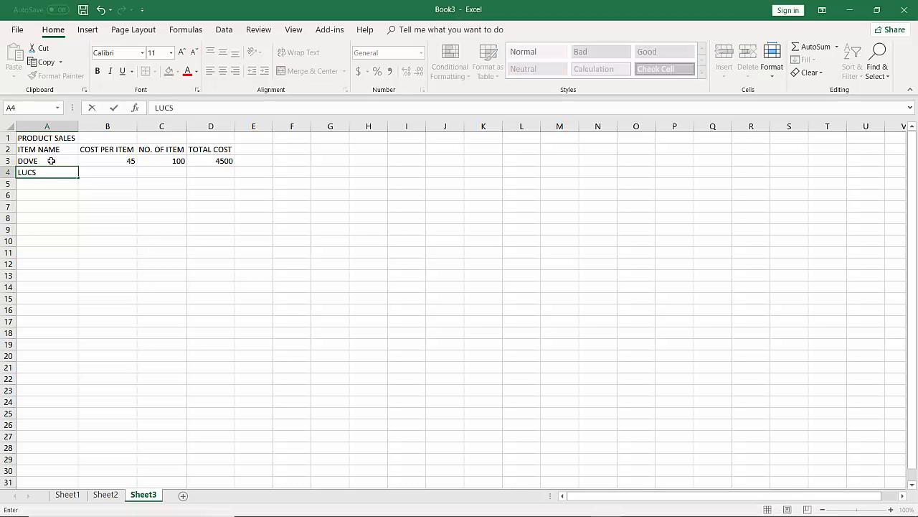
key(Tab)
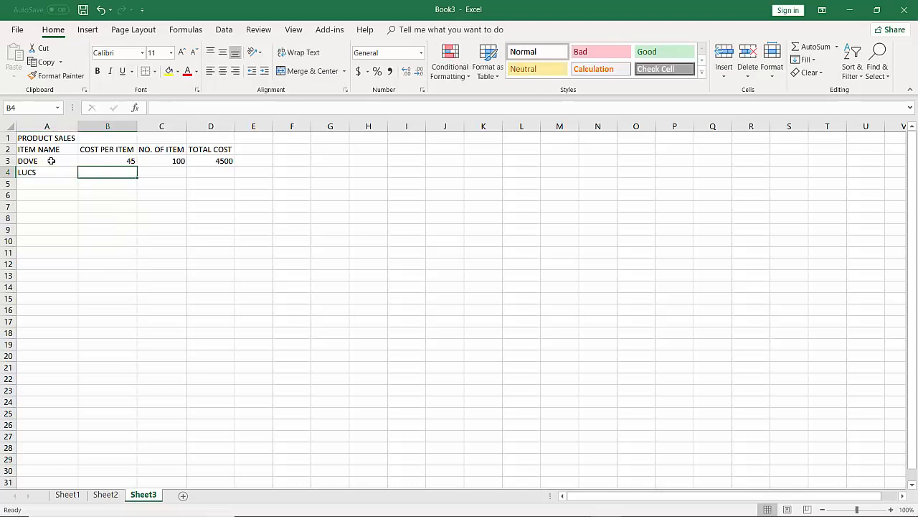
text(30)
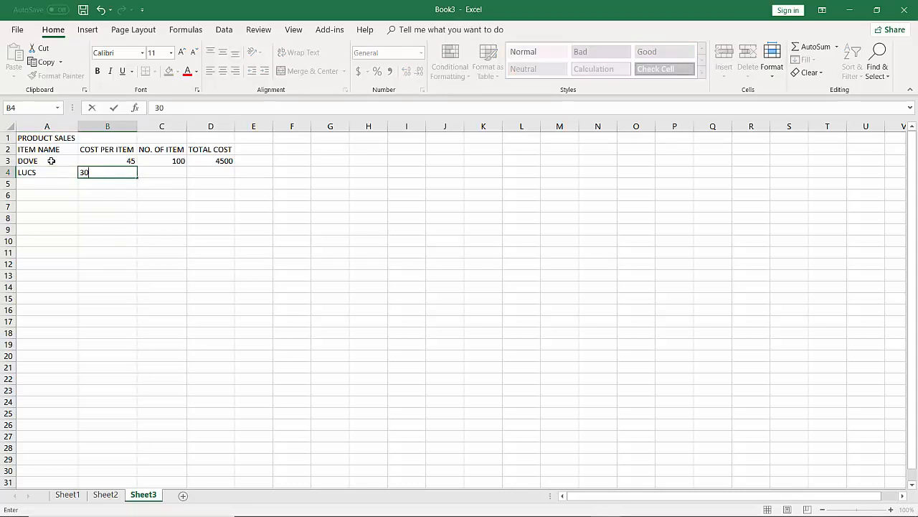
key(Tab)
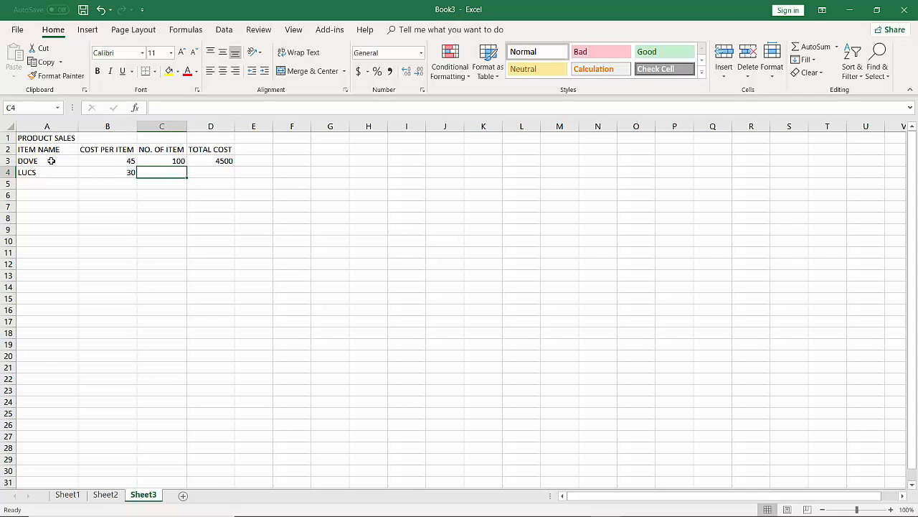
text(5)
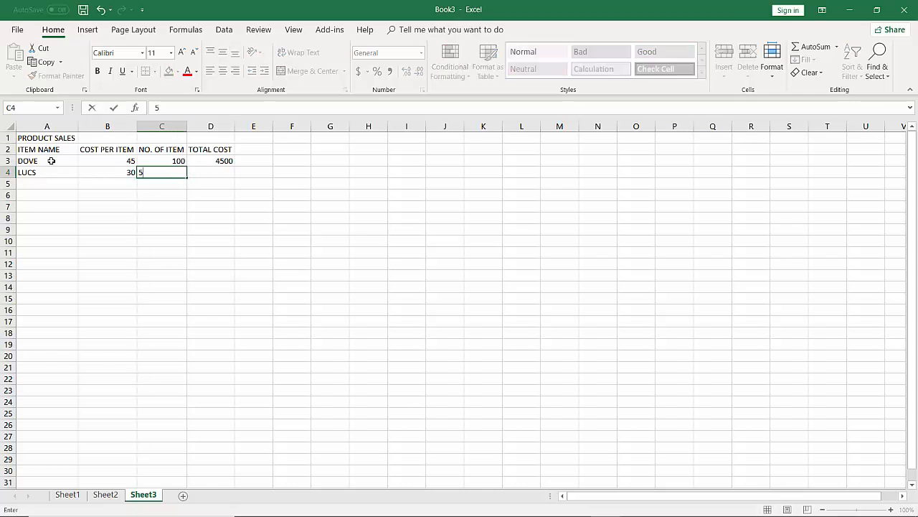
text(0)
key(Tab)
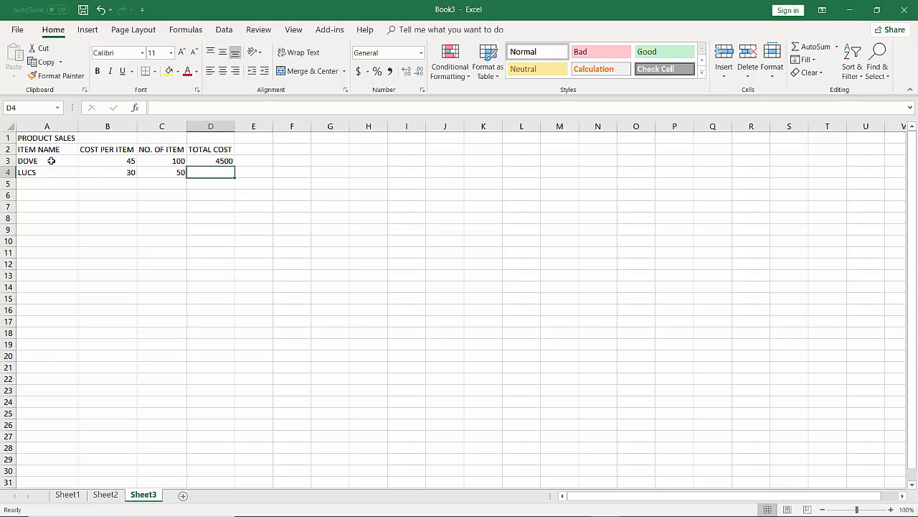
text(15)
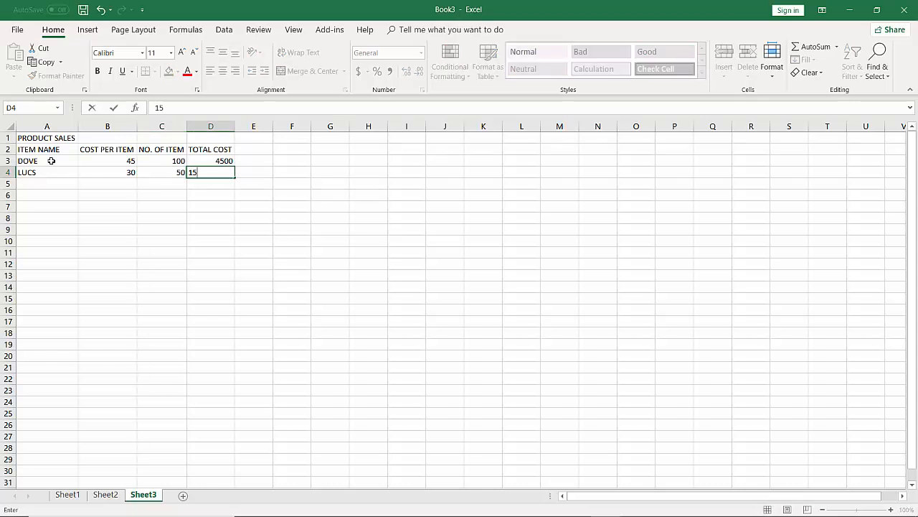
text(00)
key(Return)
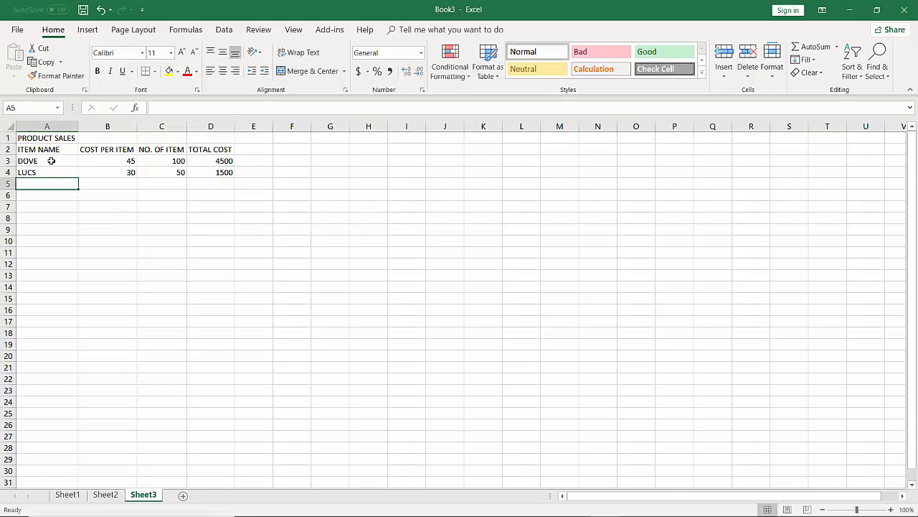
Fill row 5 with the item name NIRMA, cost per item 20, number of items 30 and total cost 600.
text(NIRMA)
key(Tab)
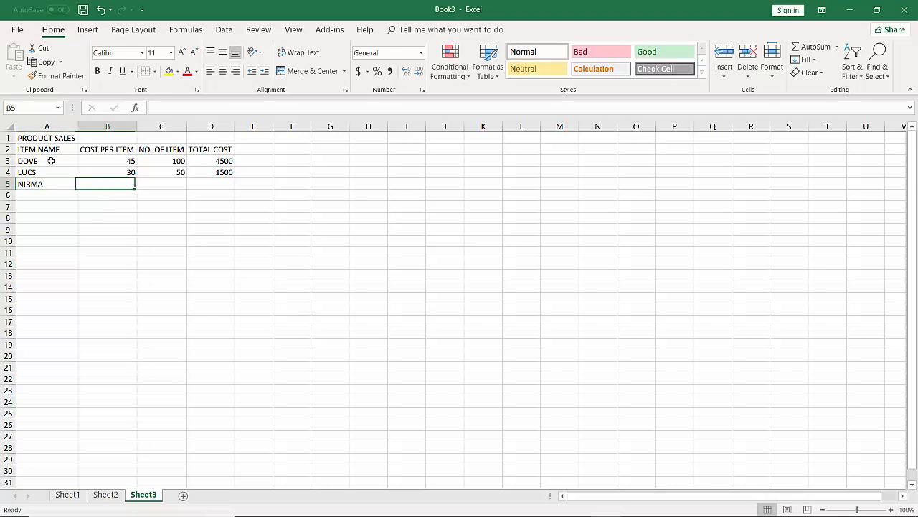
text(20)
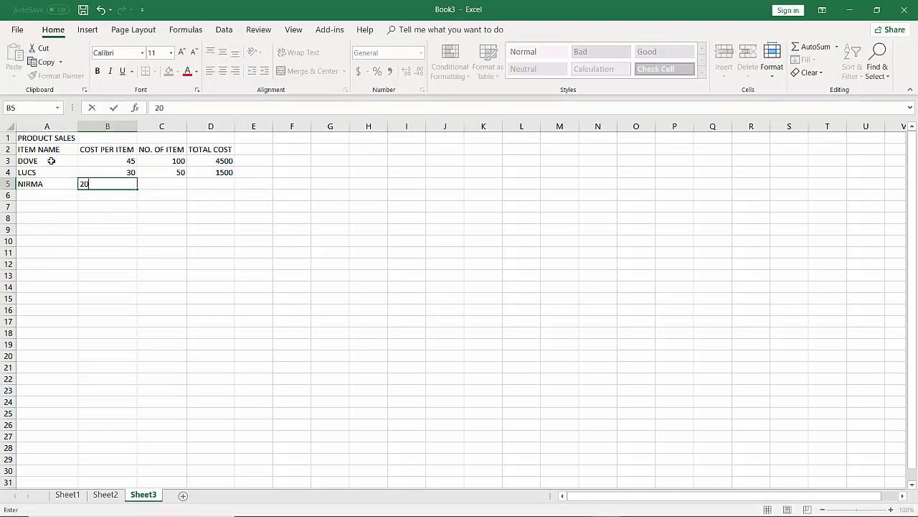
key(Tab)
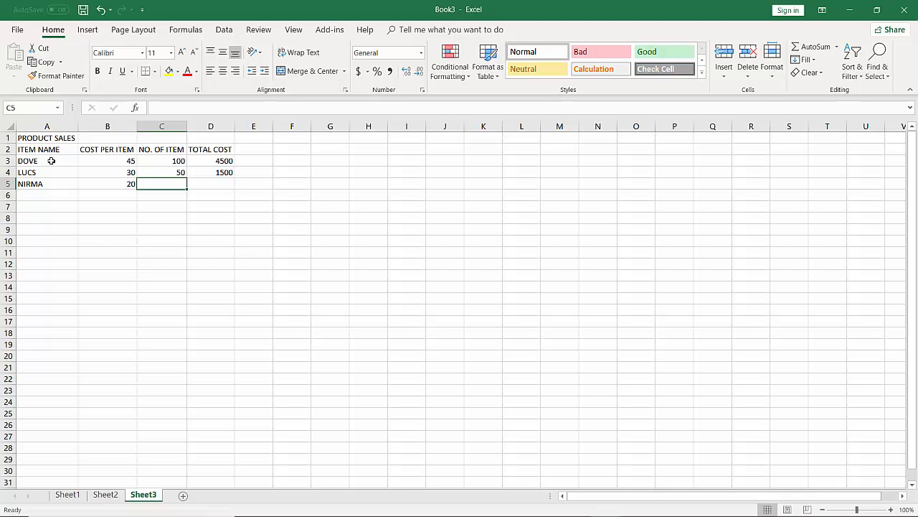
text(30)
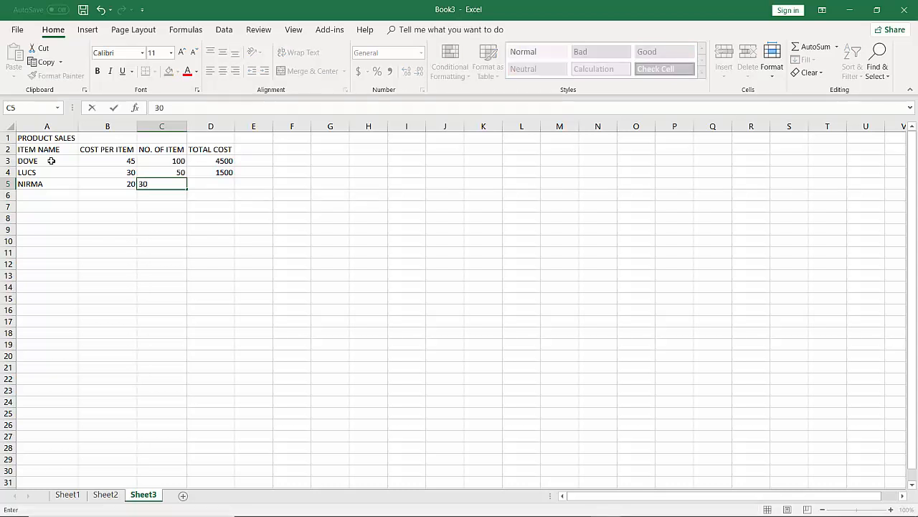
key(Tab)
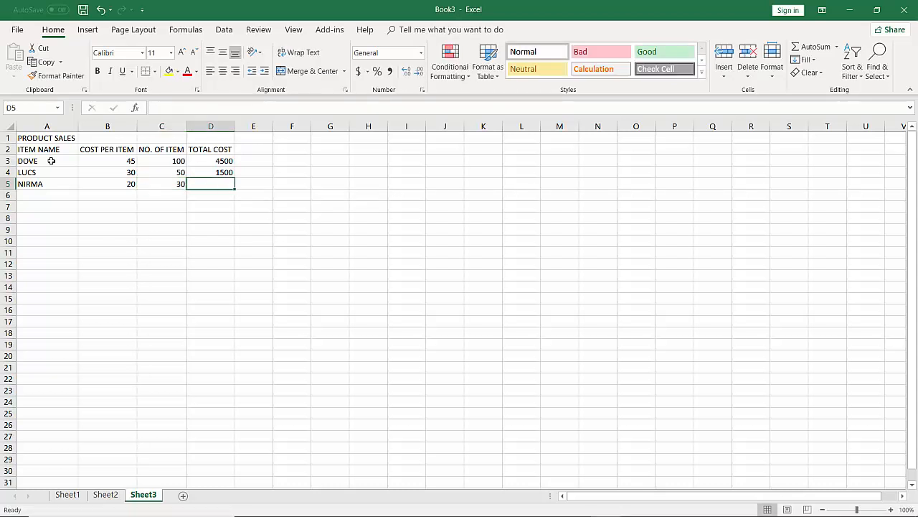
text(600)
key(Return)
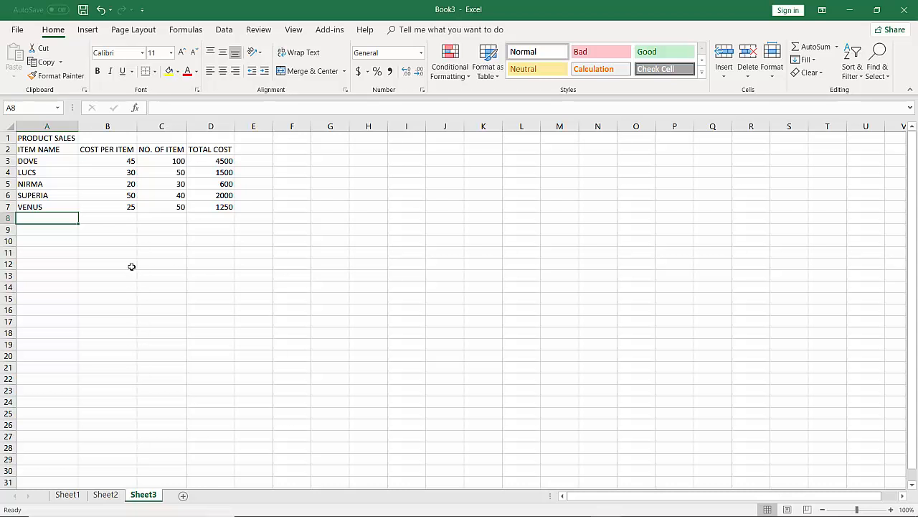
Overwrite the item name in cell A4 with LUX, and restore it to LUCS.
click(41, 172)
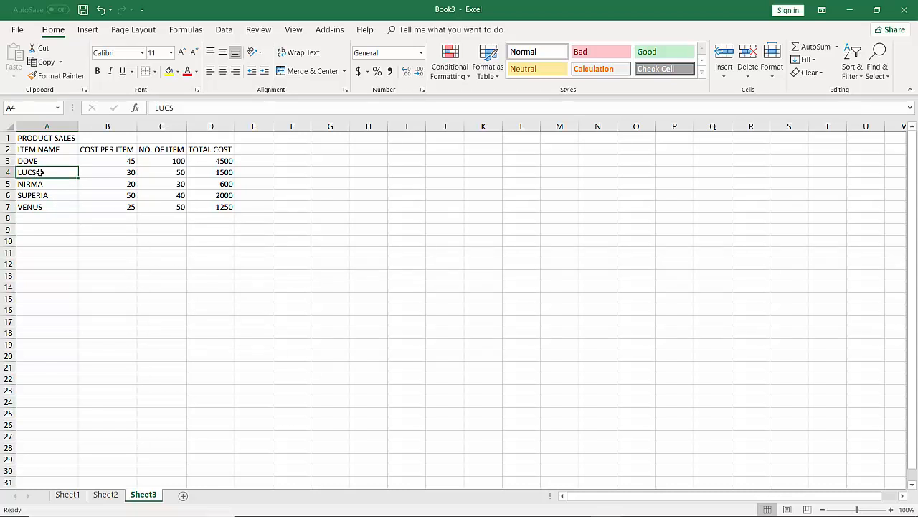
text(LUX)
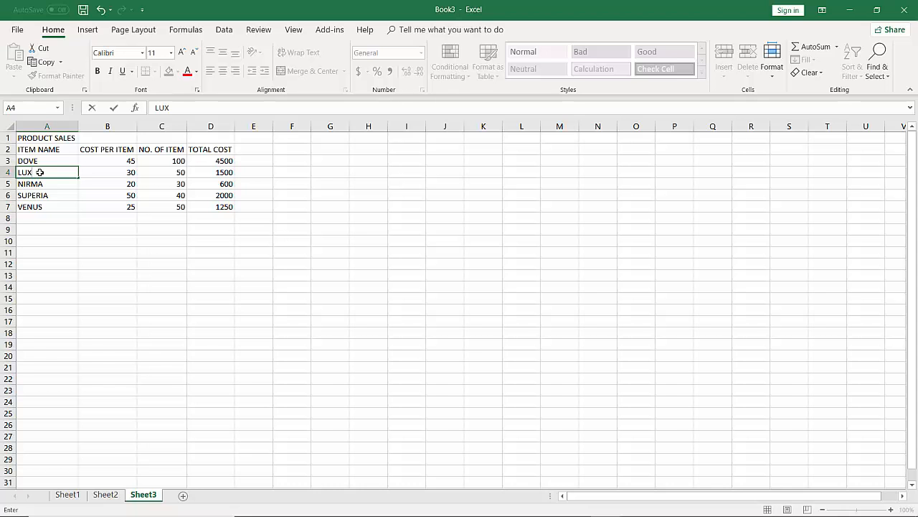
key(BackSpace)
text(CS)
click(36, 264)
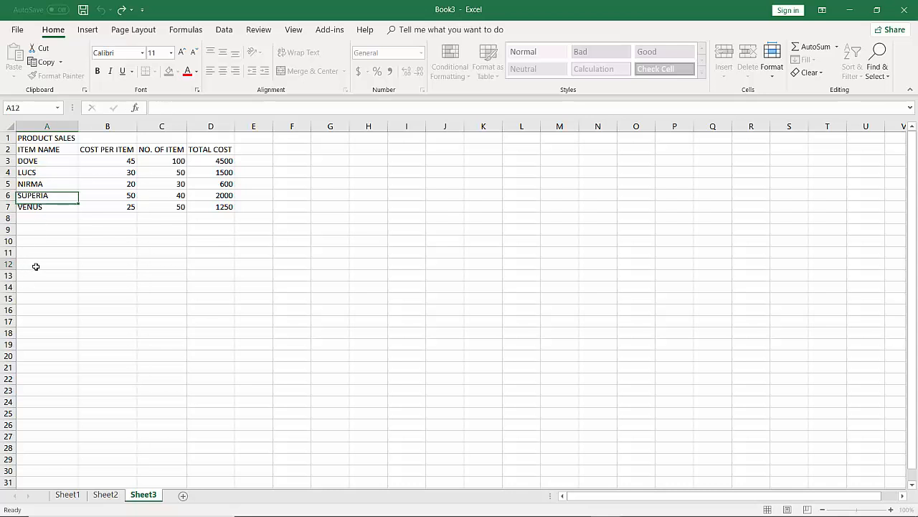
click(45, 176)
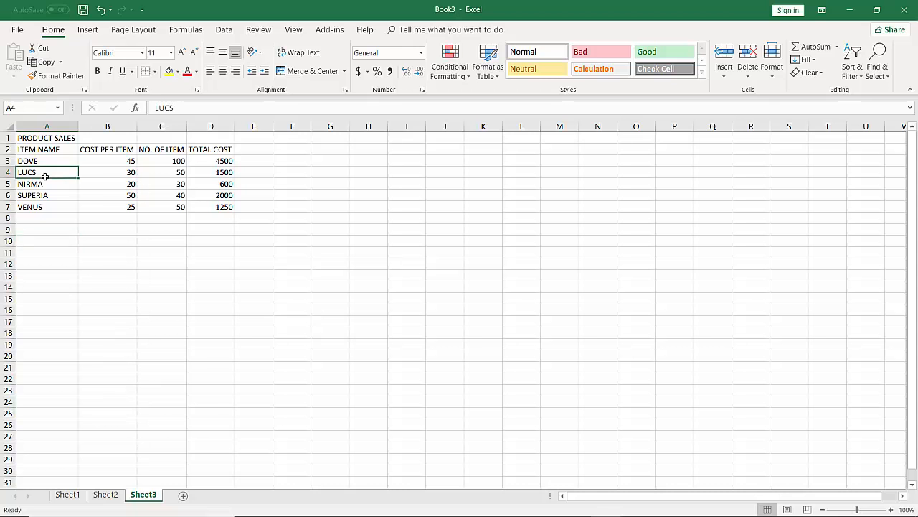
key(Down)
key(Down)
key(Down)
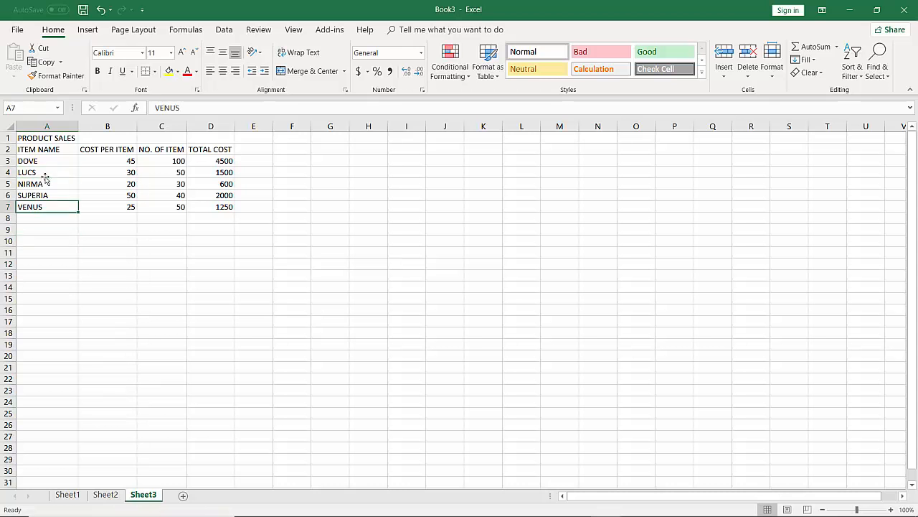
Edit the item name LUCS in cell A4 so that it reads LUX.
click(47, 173)
double_click(47, 173)
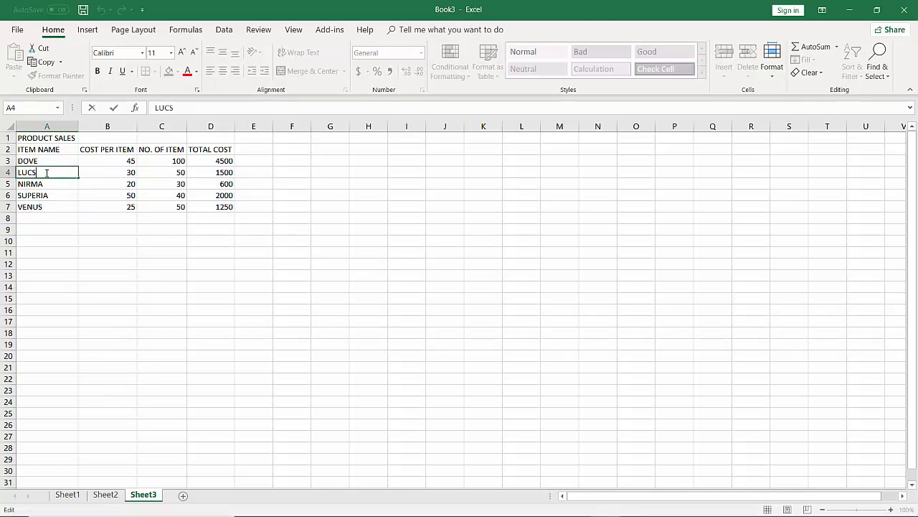
key(BackSpace)
text(X)
click(47, 242)
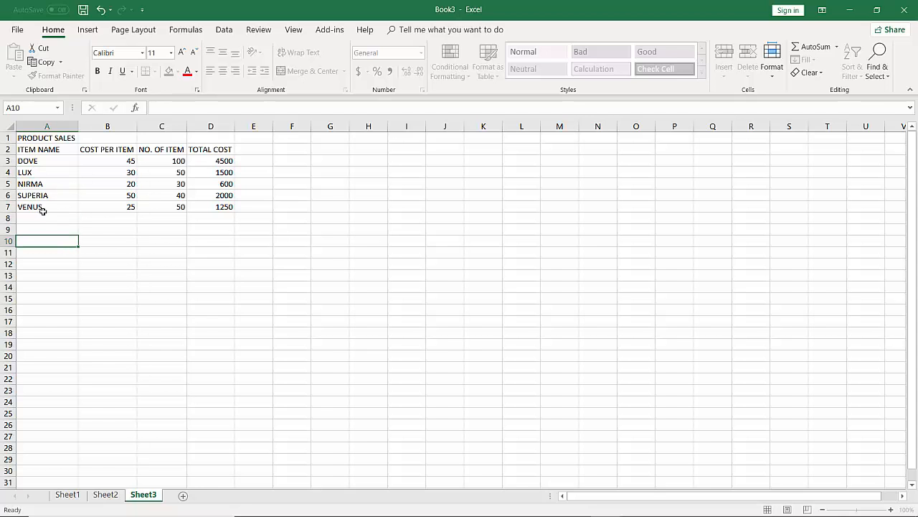
Append the letters GJFFJF to the item name in cell A4 and delete them again.
click(41, 172)
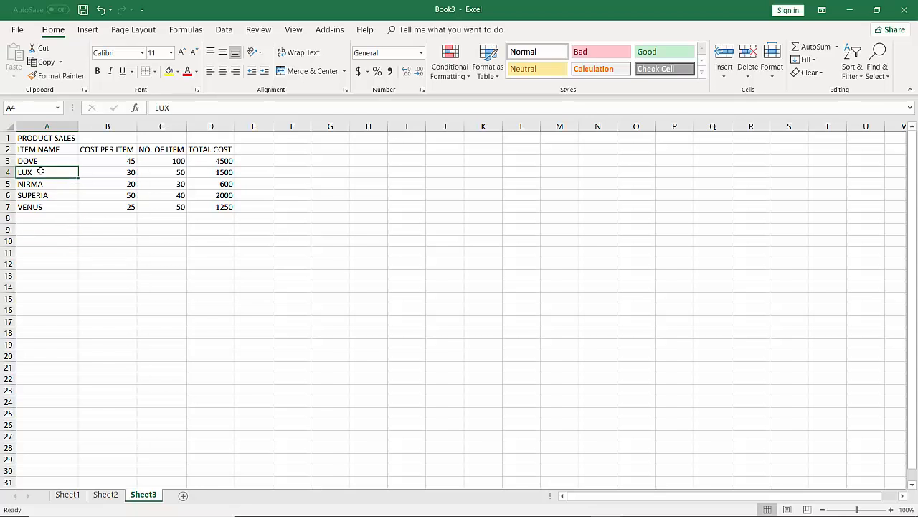
double_click(41, 171)
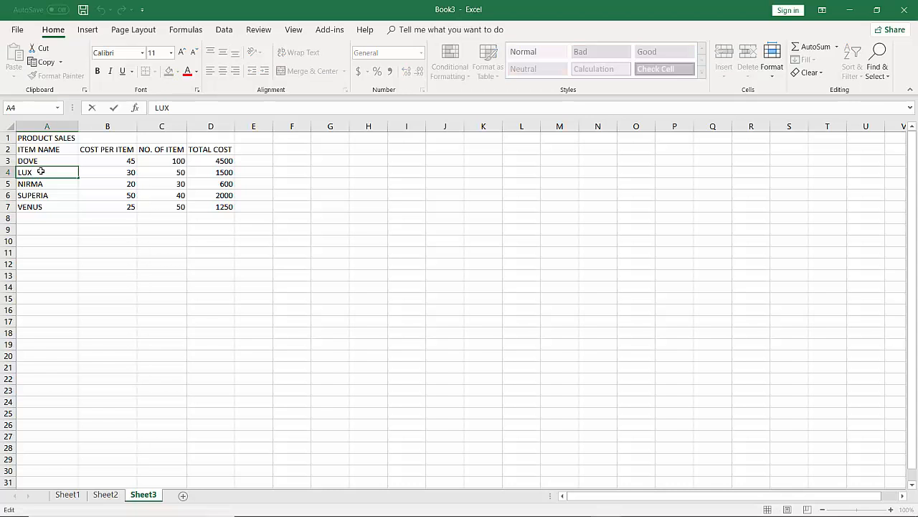
text(GJFFJF)
key(BackSpace)
key(BackSpace)
key(BackSpace)
key(BackSpace)
key(BackSpace)
click(132, 183)
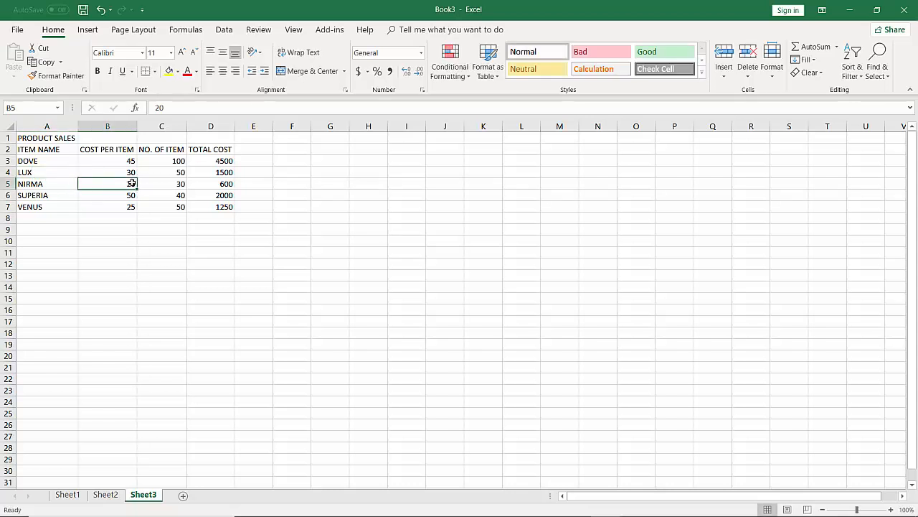
Open the values in cells C4 and B5 for in-cell editing, and leave editing by selecting cell G8.
double_click(166, 171)
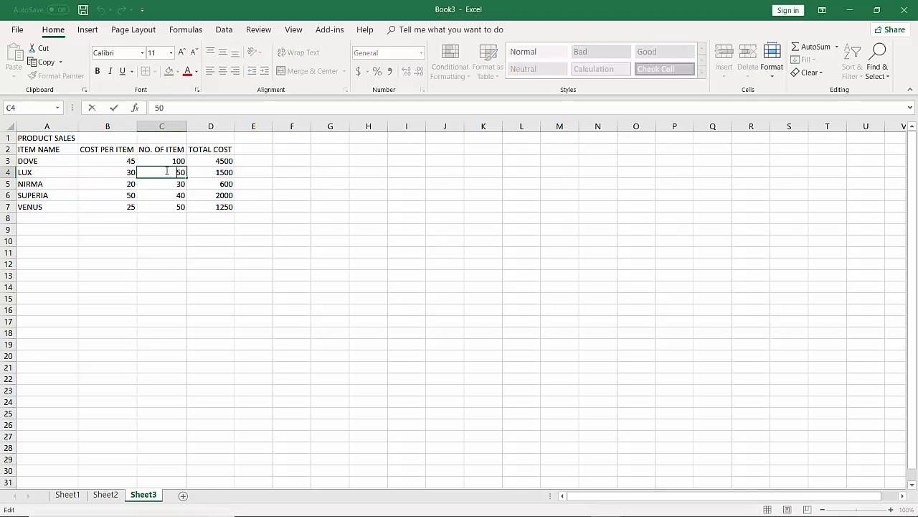
click(130, 183)
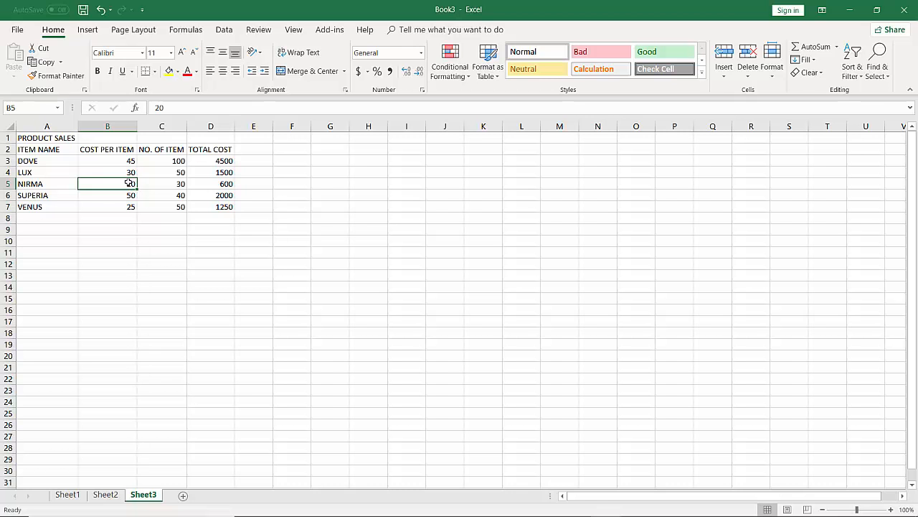
double_click(129, 184)
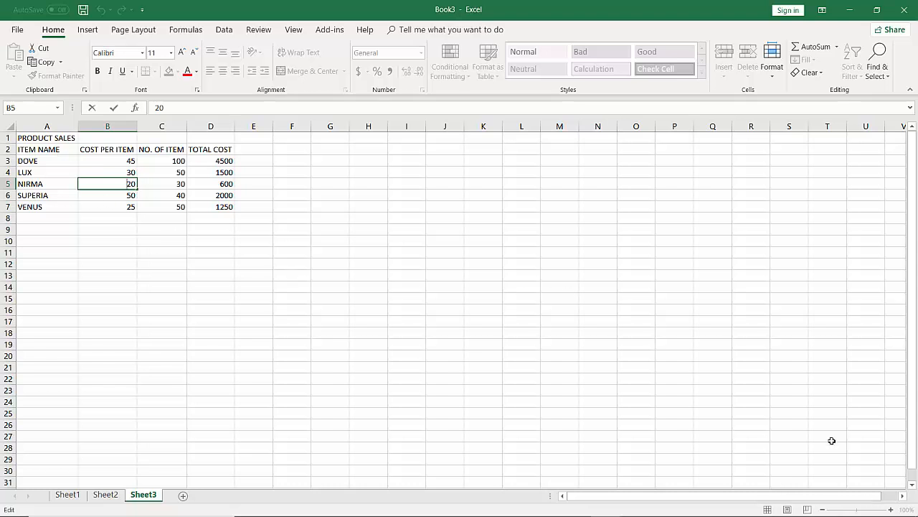
mouse_move(804, 514)
click(328, 216)
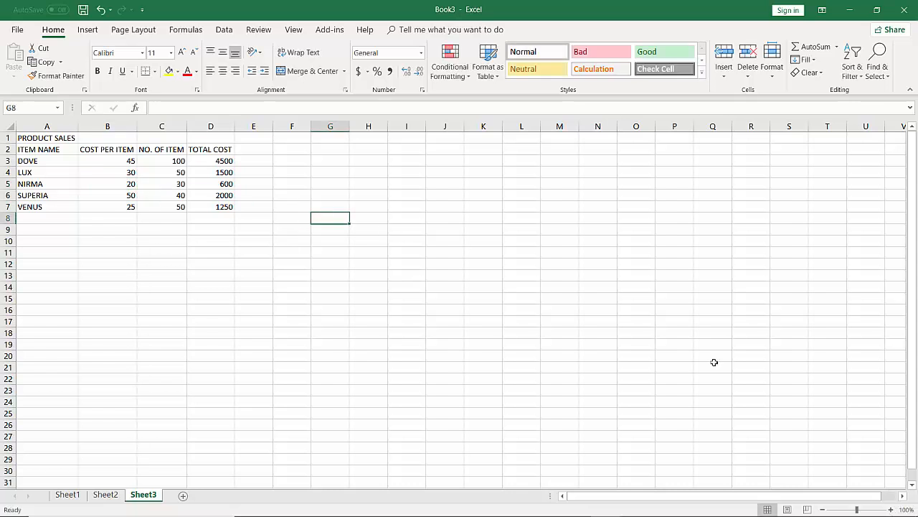
Select the table range A1:D7 and zoom the sheet in to 153%.
click(23, 139)
drag(47, 140, 231, 207)
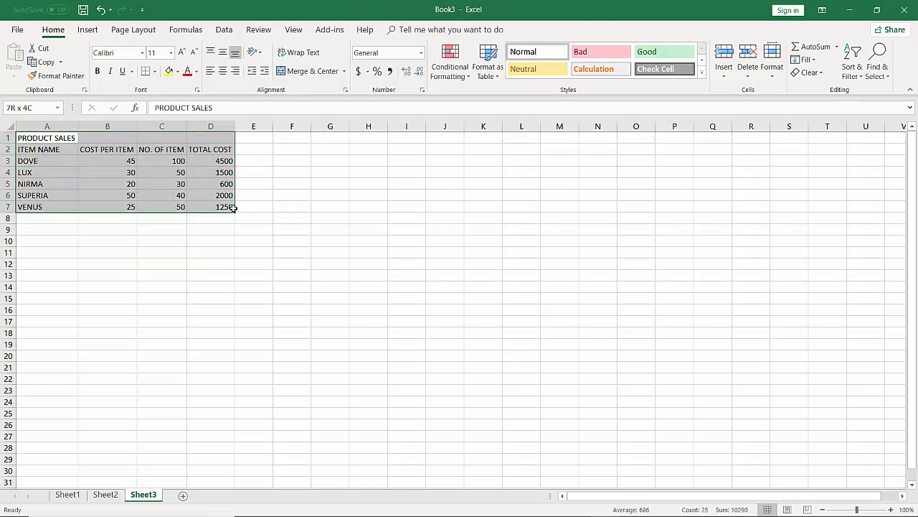
click(892, 509)
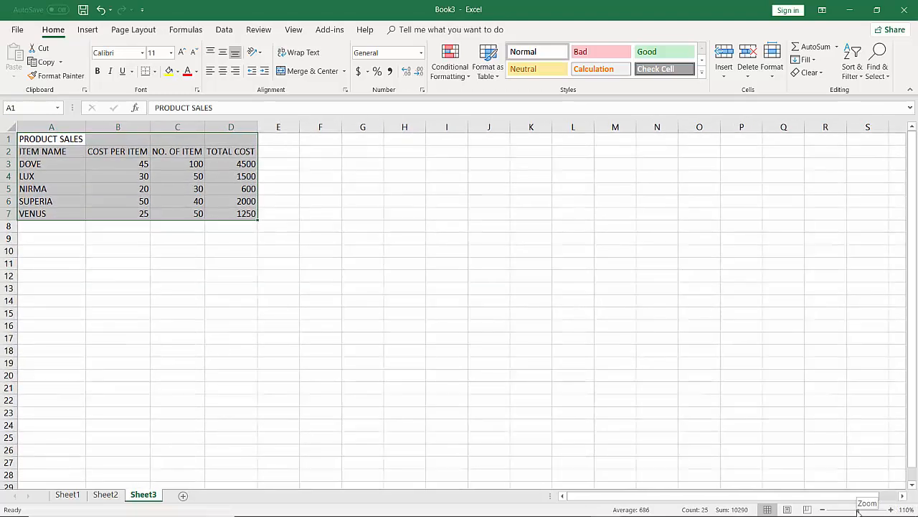
mouse_move(857, 508)
mouse_down()
mouse_move(892, 509)
mouse_move(853, 509)
mouse_up()
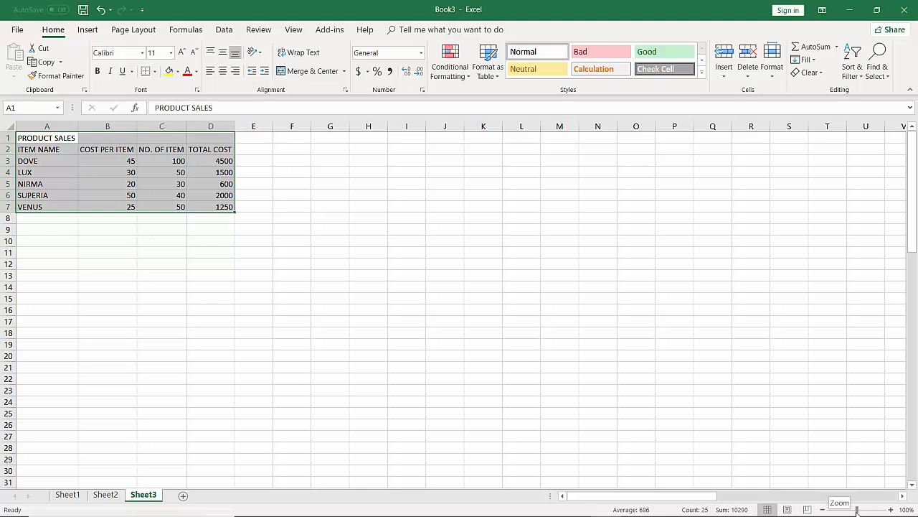
mouse_move(857, 511)
mouse_down()
mouse_move(840, 510)
mouse_move(862, 511)
mouse_up()
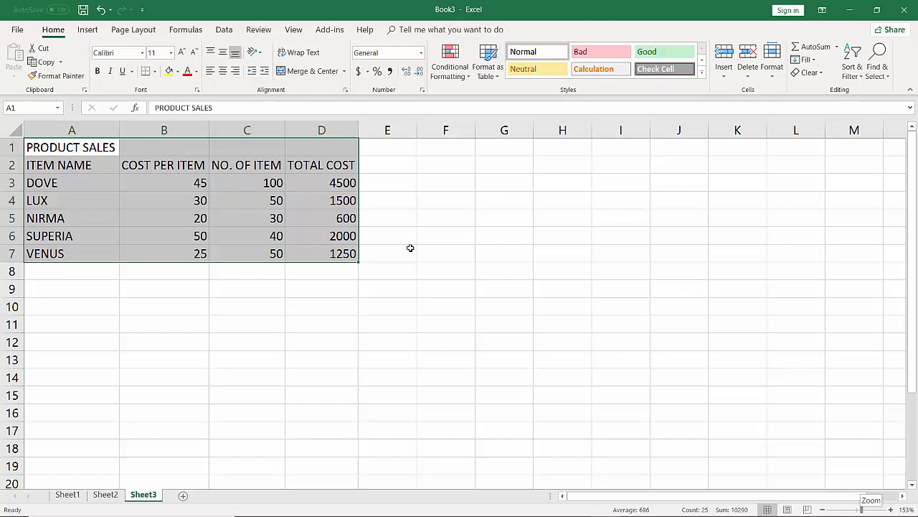
Make the PRODUCT SALES title in cell A1 bold.
click(86, 147)
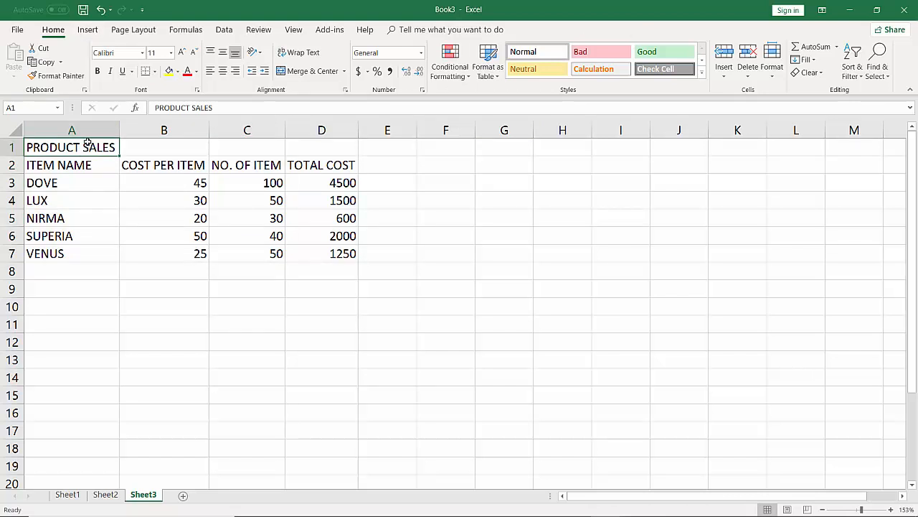
click(96, 71)
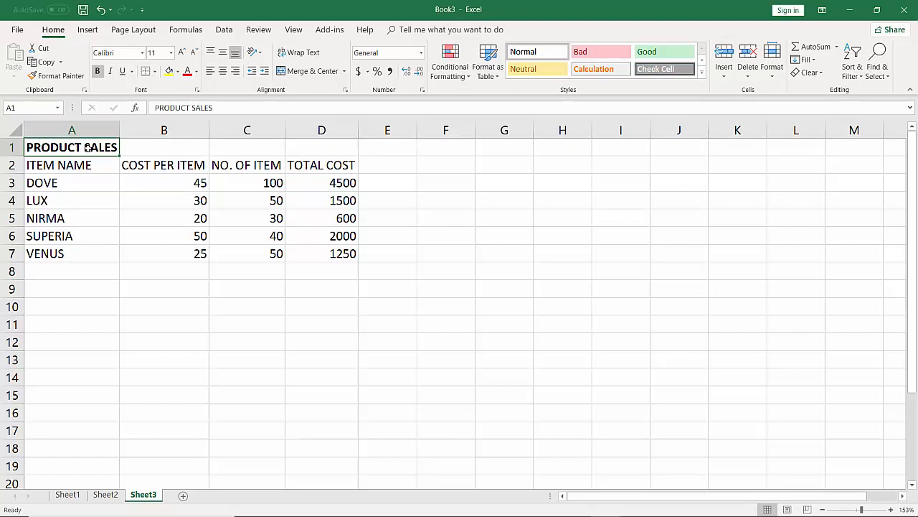
Fill the title cell A1 with yellow, and remove the fill again with No Fill.
click(178, 74)
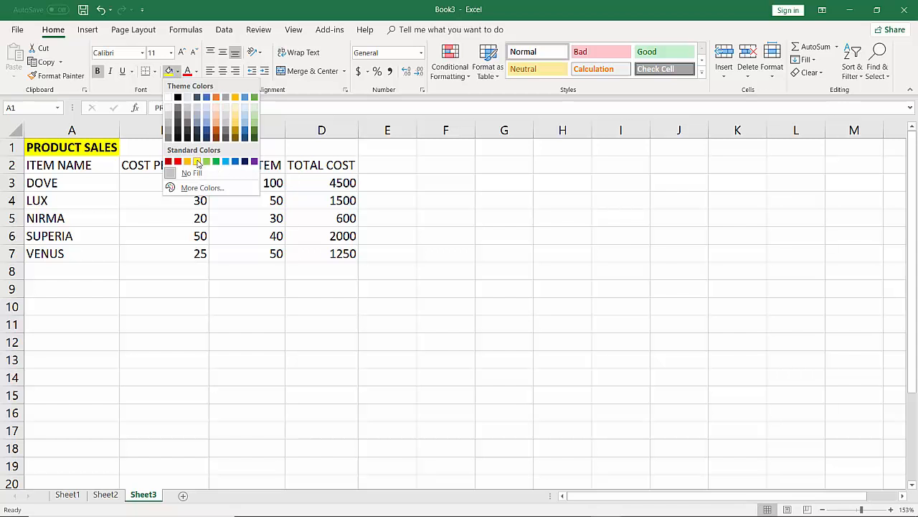
click(198, 162)
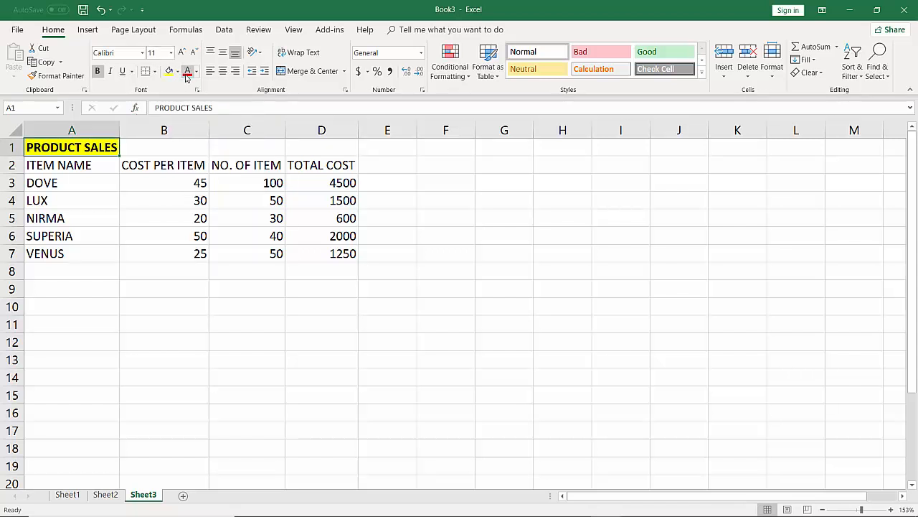
click(178, 72)
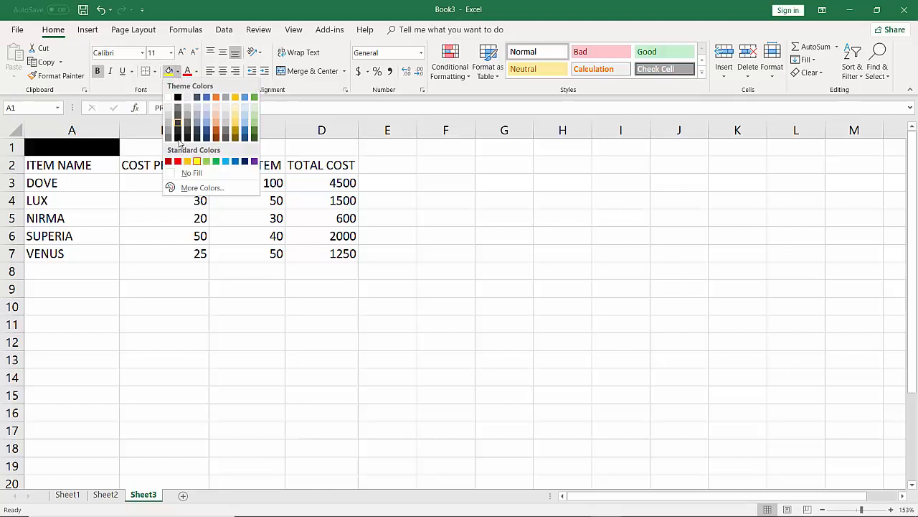
click(173, 176)
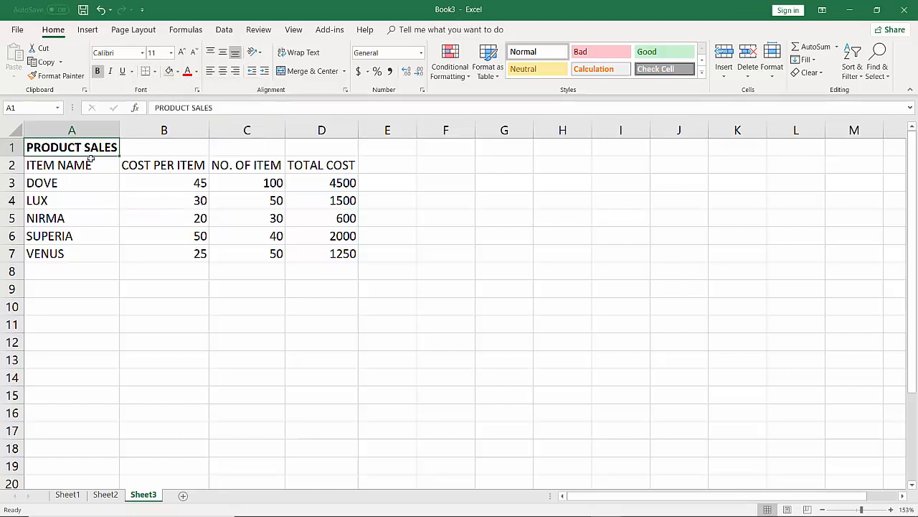
Change the title's font color in cell A1 to bright green from the extended color palette, and set it back to black.
click(197, 71)
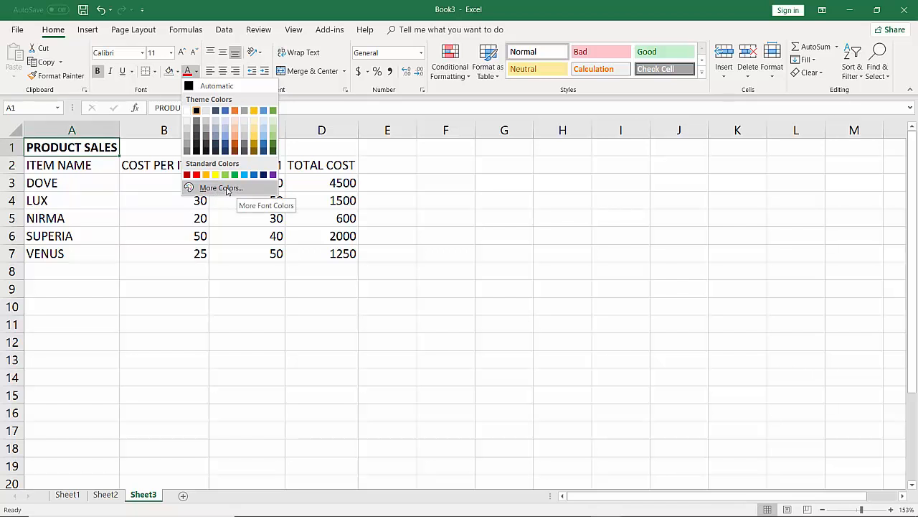
click(227, 189)
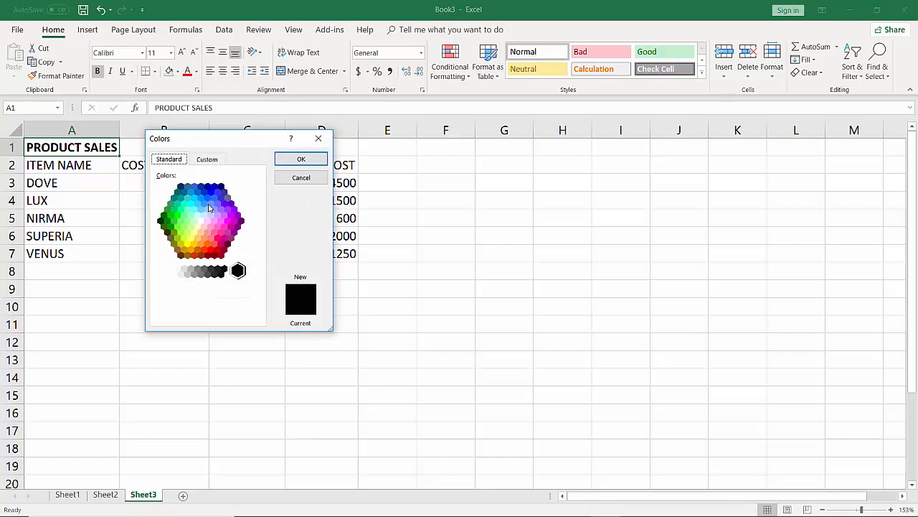
click(178, 215)
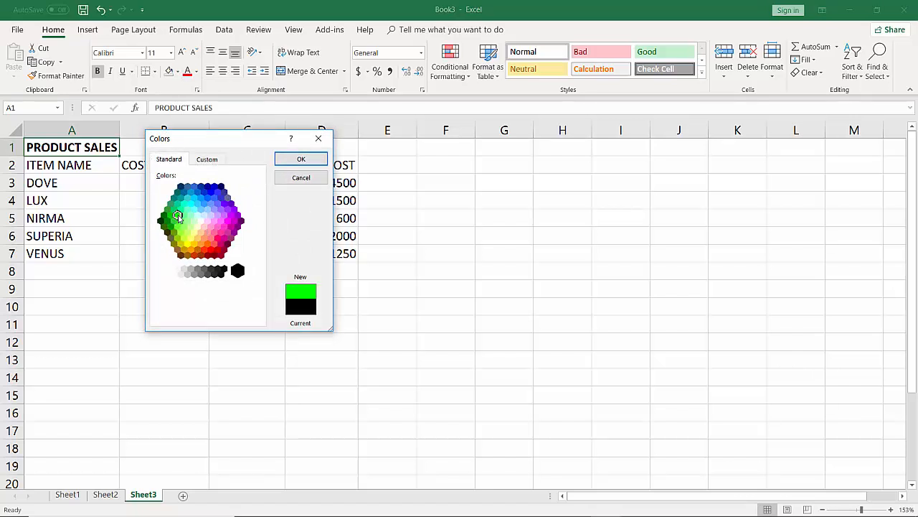
click(299, 160)
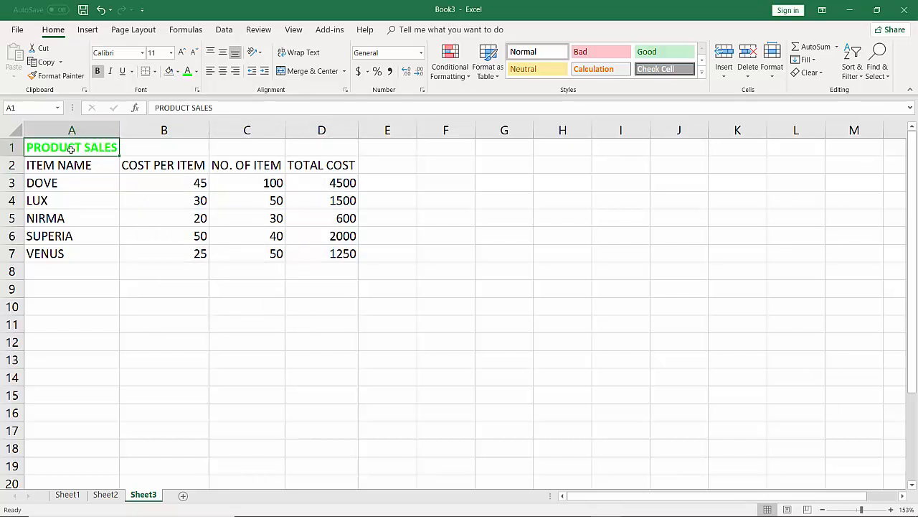
click(197, 71)
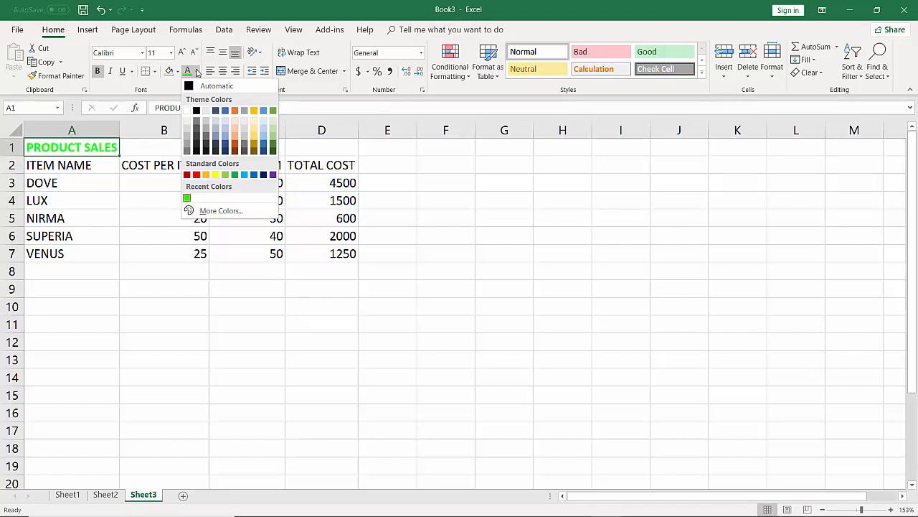
click(197, 110)
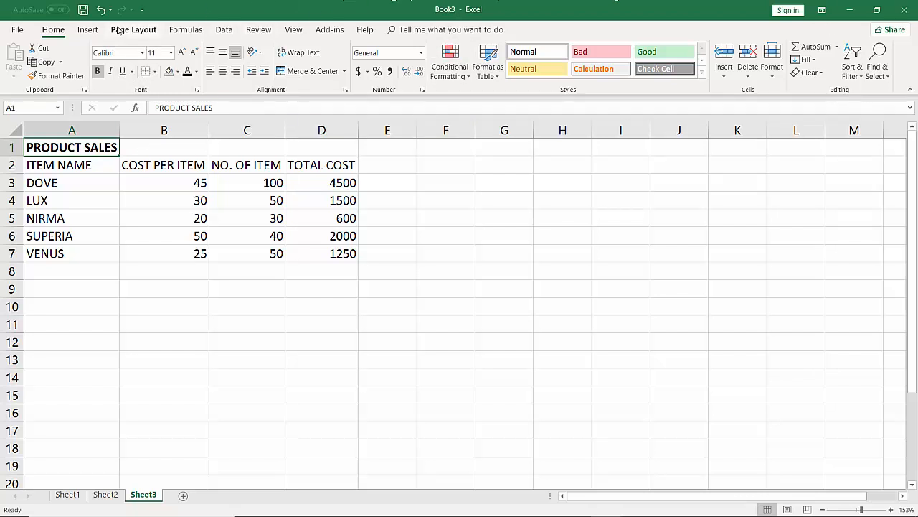
Apply italic and underline to the title in cell A1, and remove both formats again.
click(110, 72)
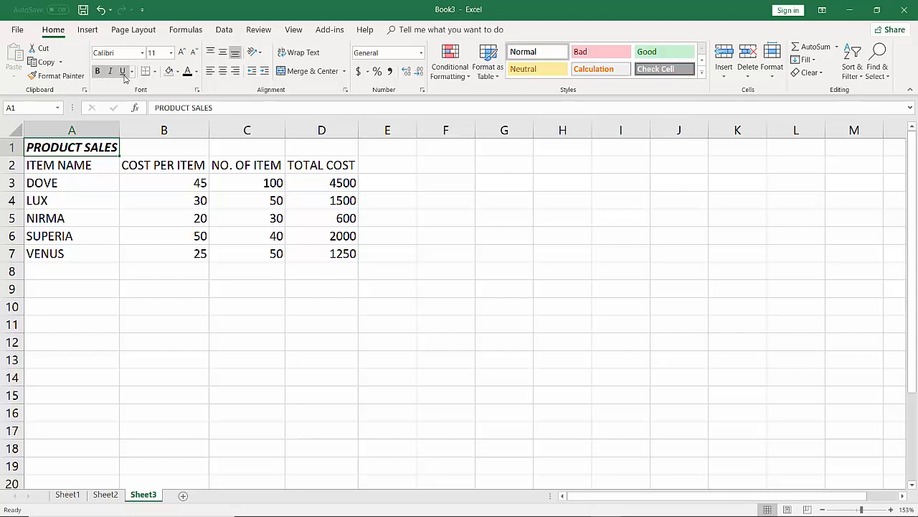
click(123, 72)
click(123, 71)
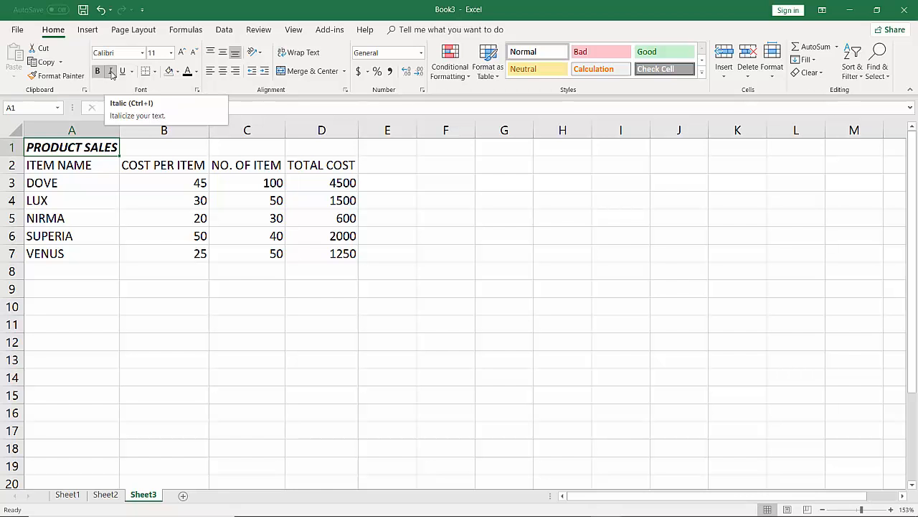
click(111, 71)
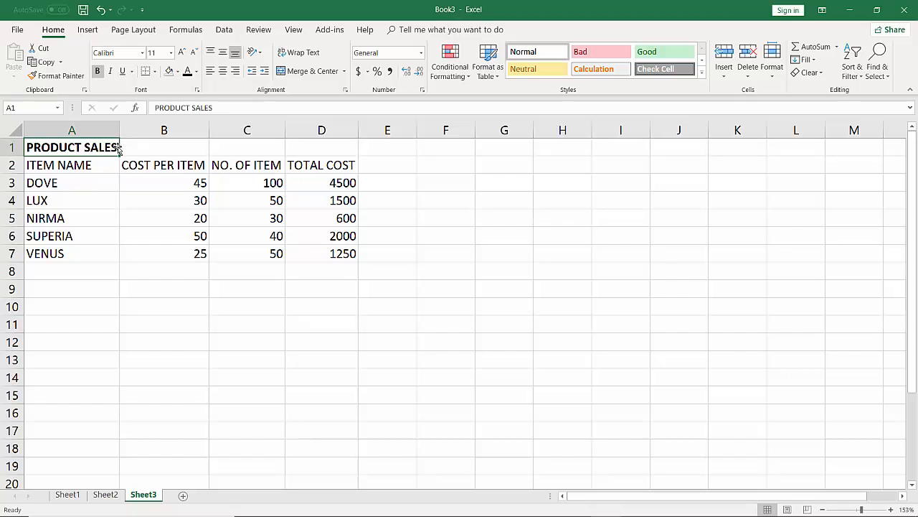
Merge and center the PRODUCT SALES title across cells A1:D1.
drag(107, 147, 337, 152)
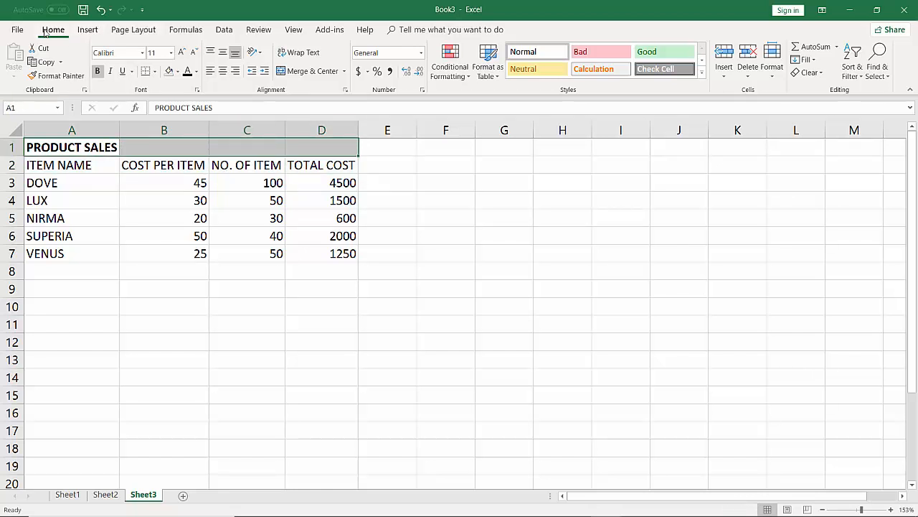
click(320, 72)
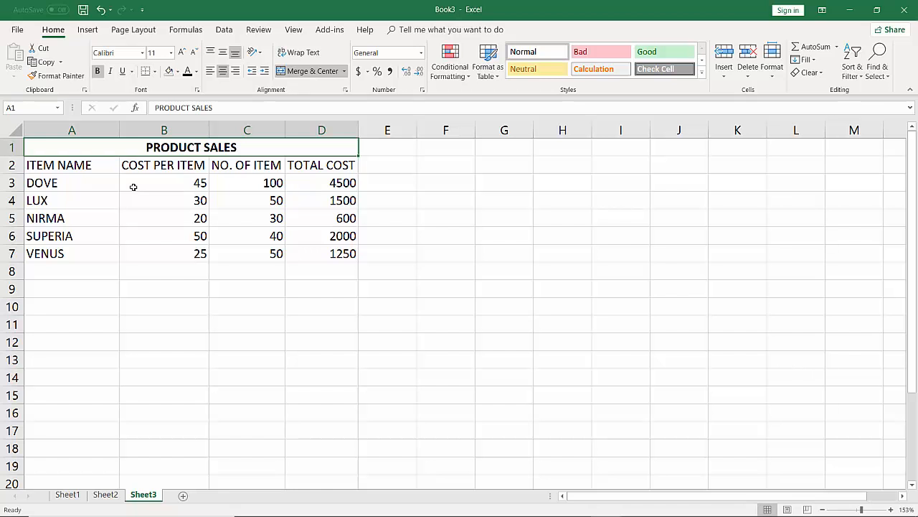
AutoFit the widths of columns A to D to their contents, and deselect them by selecting cell C11.
click(77, 130)
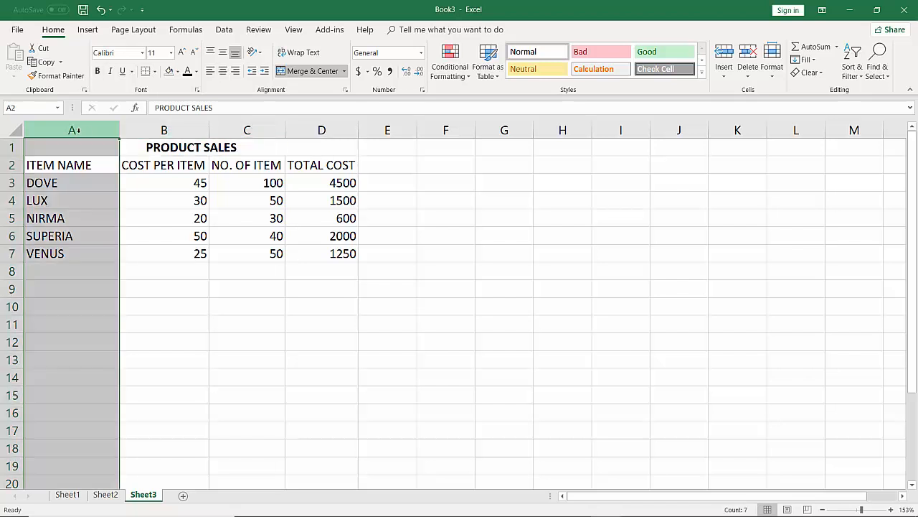
drag(74, 130, 139, 130)
drag(278, 127, 314, 125)
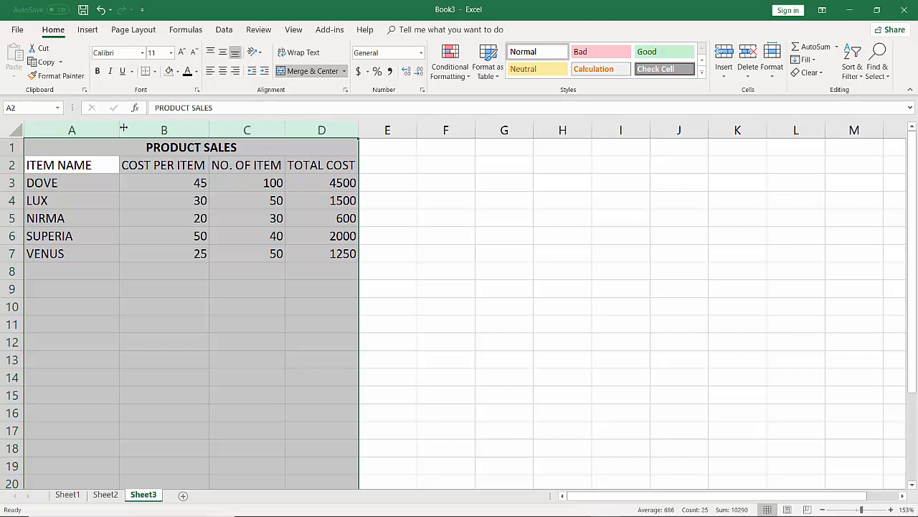
double_click(284, 132)
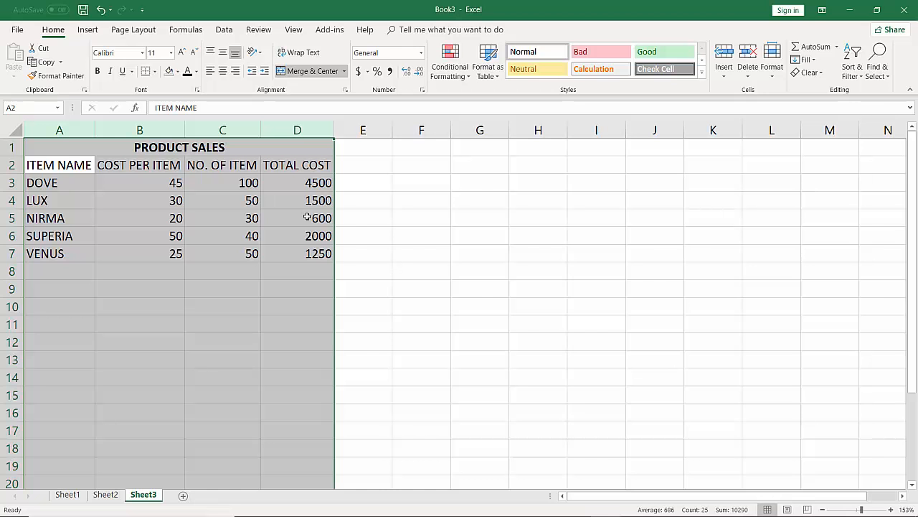
click(202, 324)
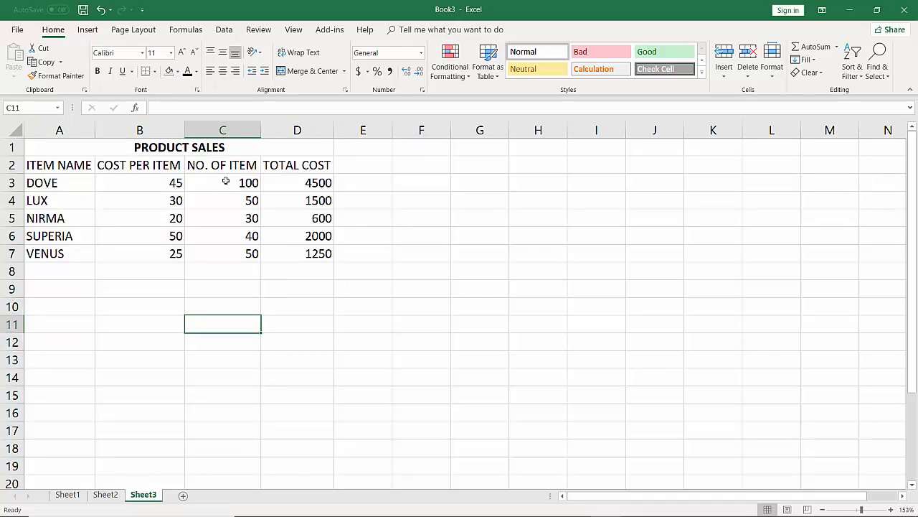
Make the column headings in A2:D2 bold.
click(59, 165)
key(ctrl+shift+Right)
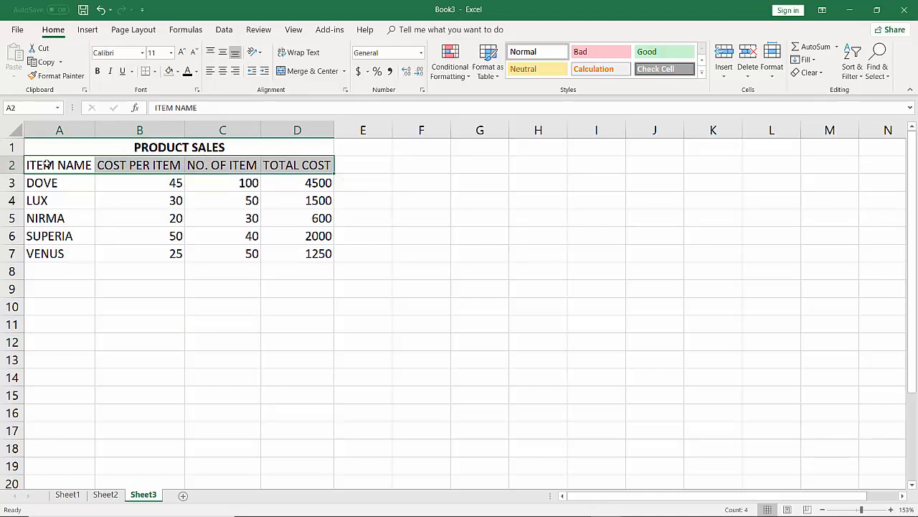
click(99, 73)
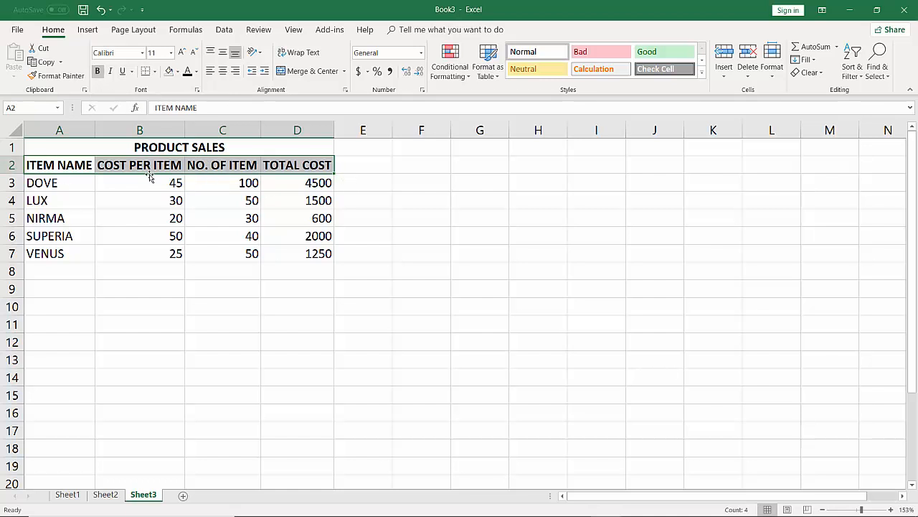
Make the item names in cells A3:A7 bold.
click(46, 182)
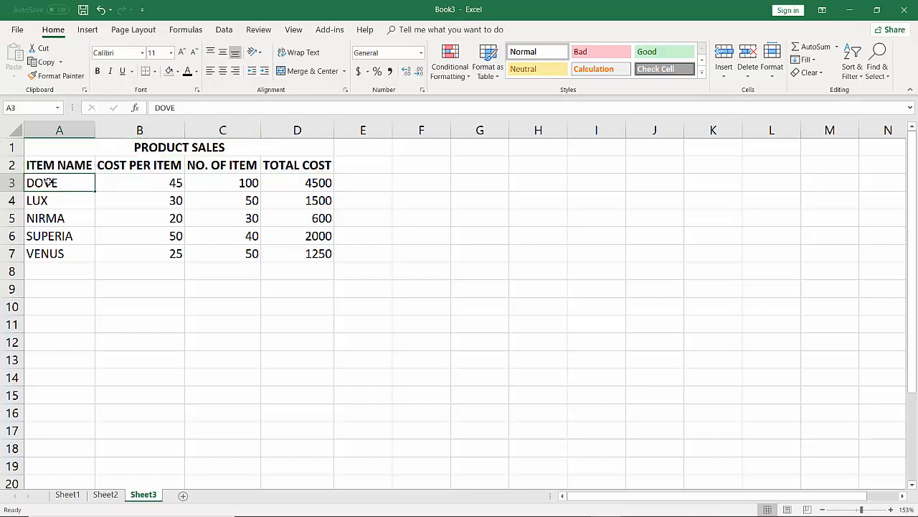
key(shift+Down)
key(shift+Down)
key(shift+Down)
key(shift+Down)
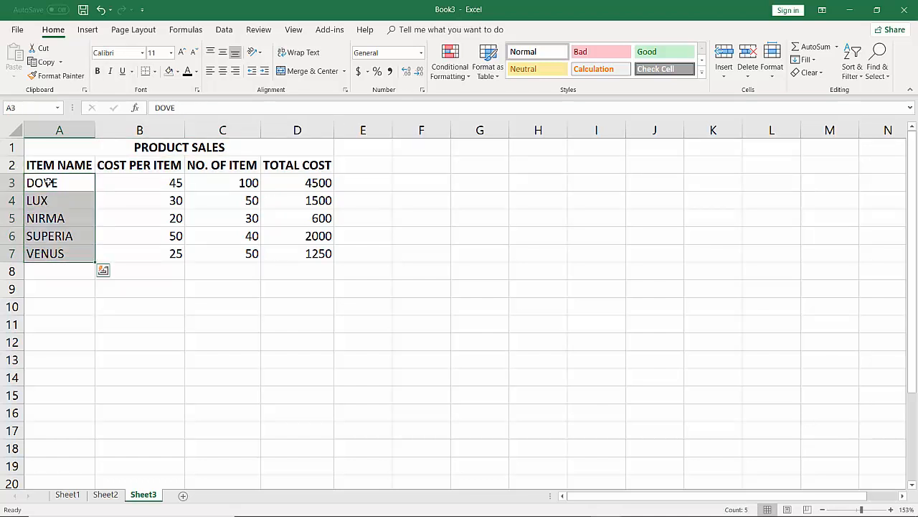
click(99, 72)
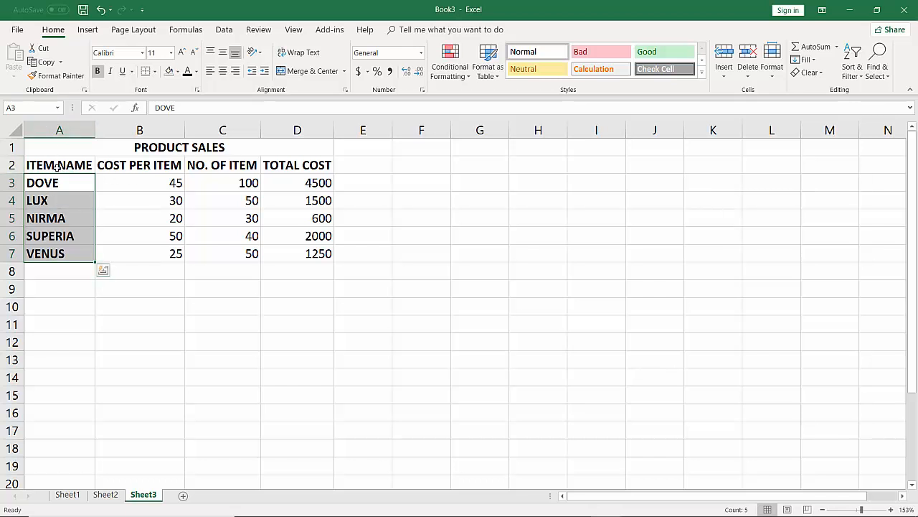
Select the headings A2:D2 and the item names A3:A7 in turn, clear the name in cell A3 and re-enter DOVE.
click(26, 165)
drag(26, 165, 296, 162)
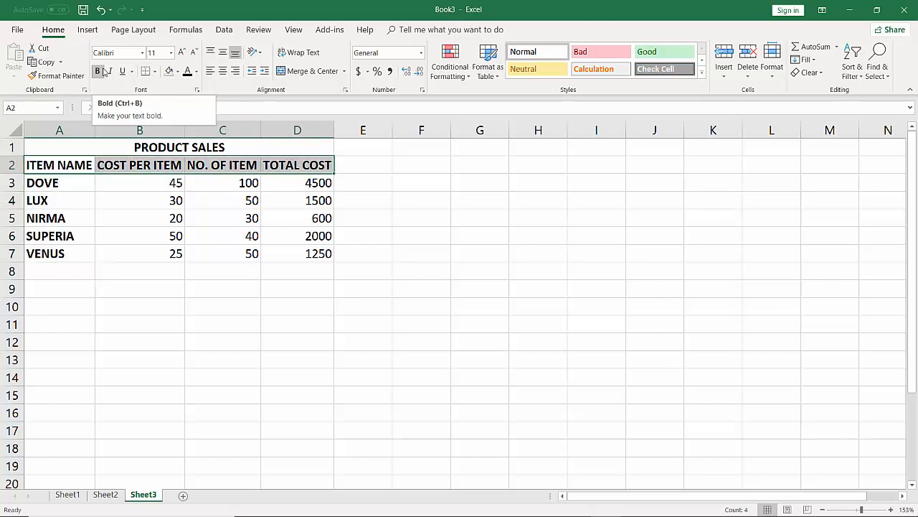
click(54, 183)
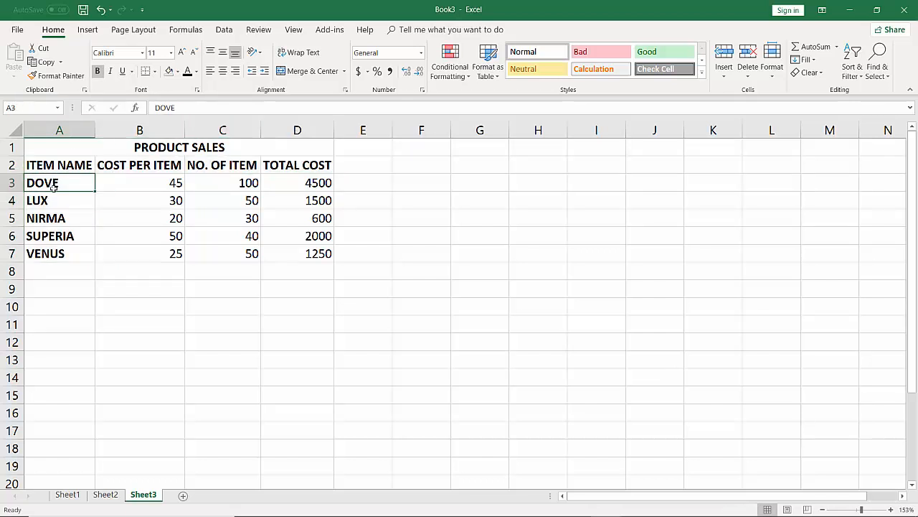
drag(53, 184, 57, 253)
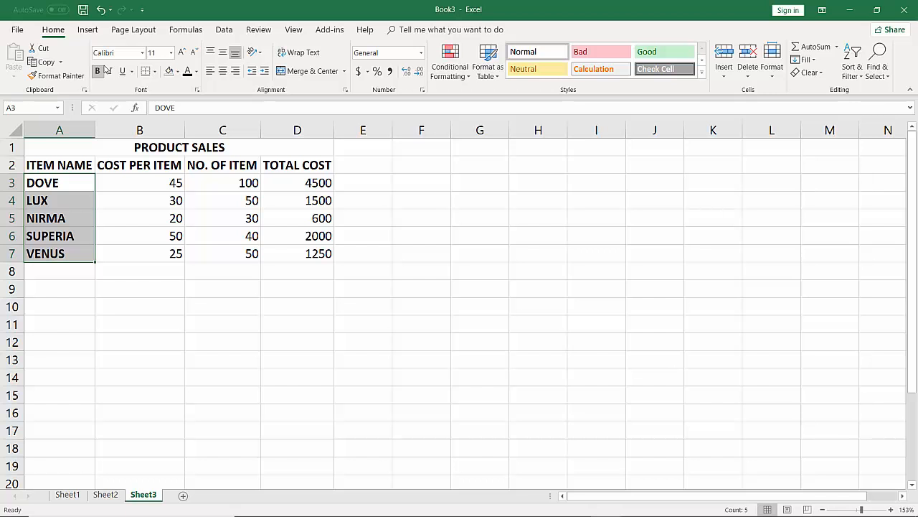
key(BackSpace)
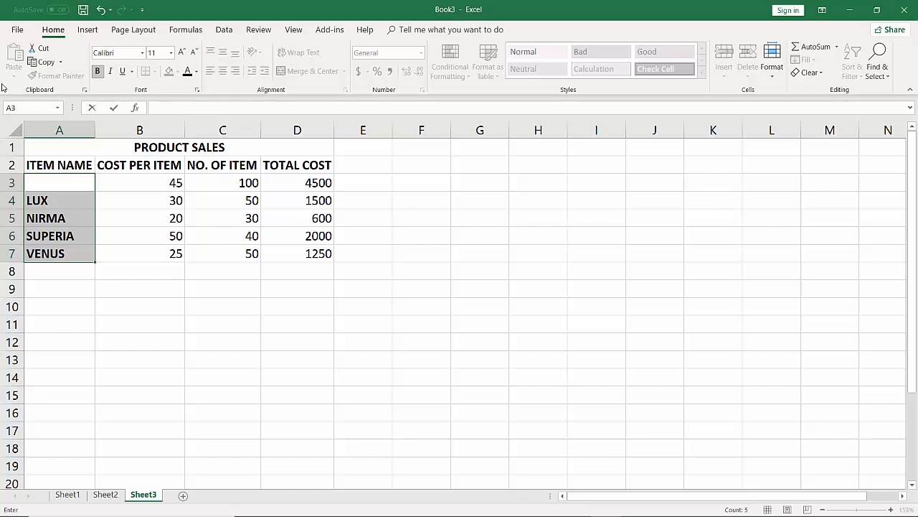
text(DOVE)
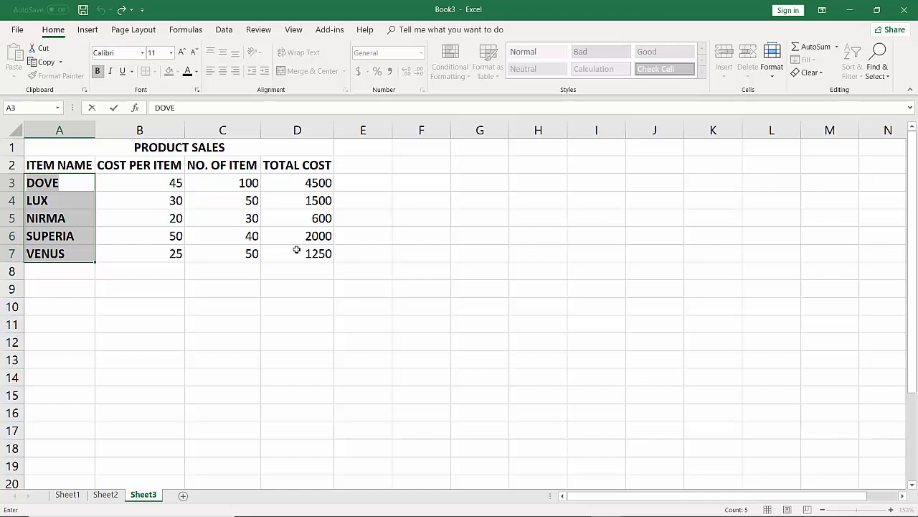
Select heading row 2, increase its height to more than three times the default, and undo the height change.
click(10, 165)
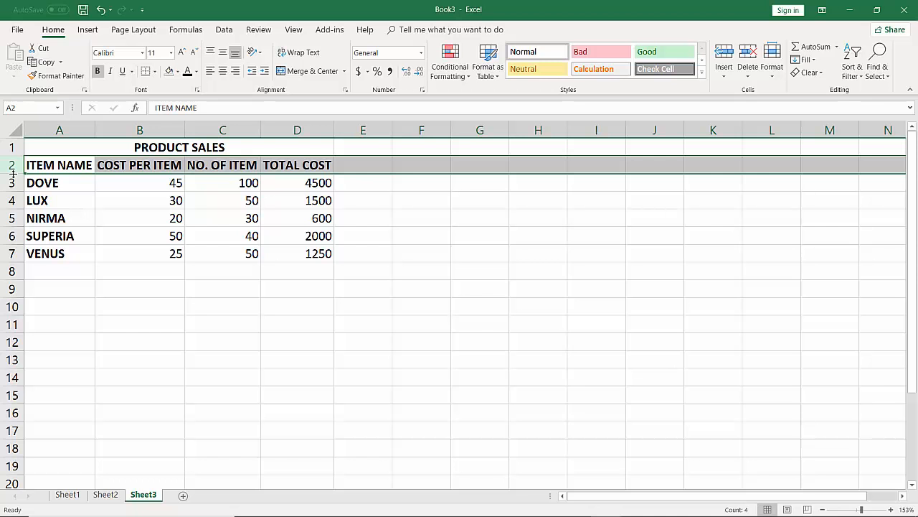
drag(13, 174, 13, 215)
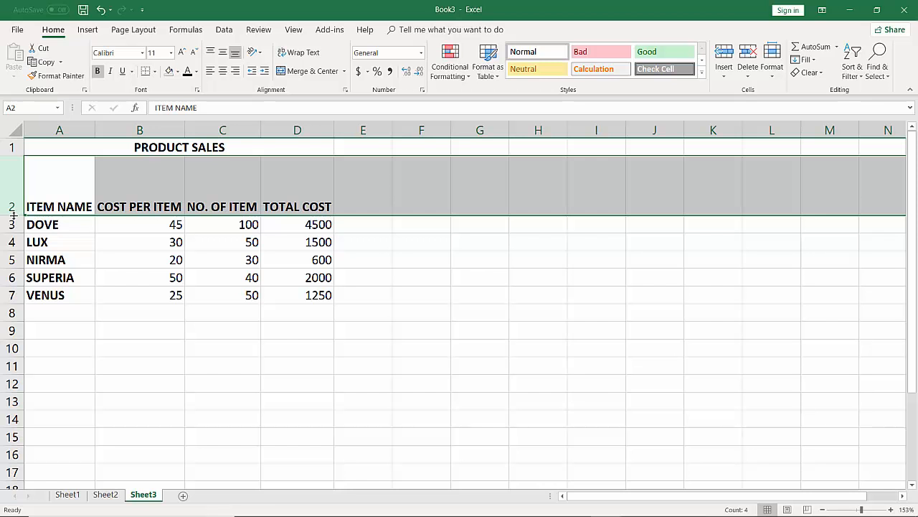
key(ctrl+z)
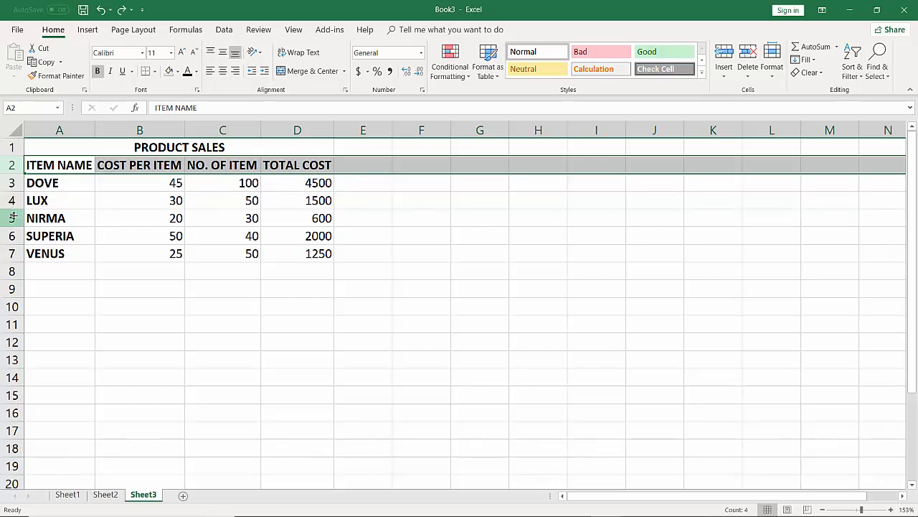